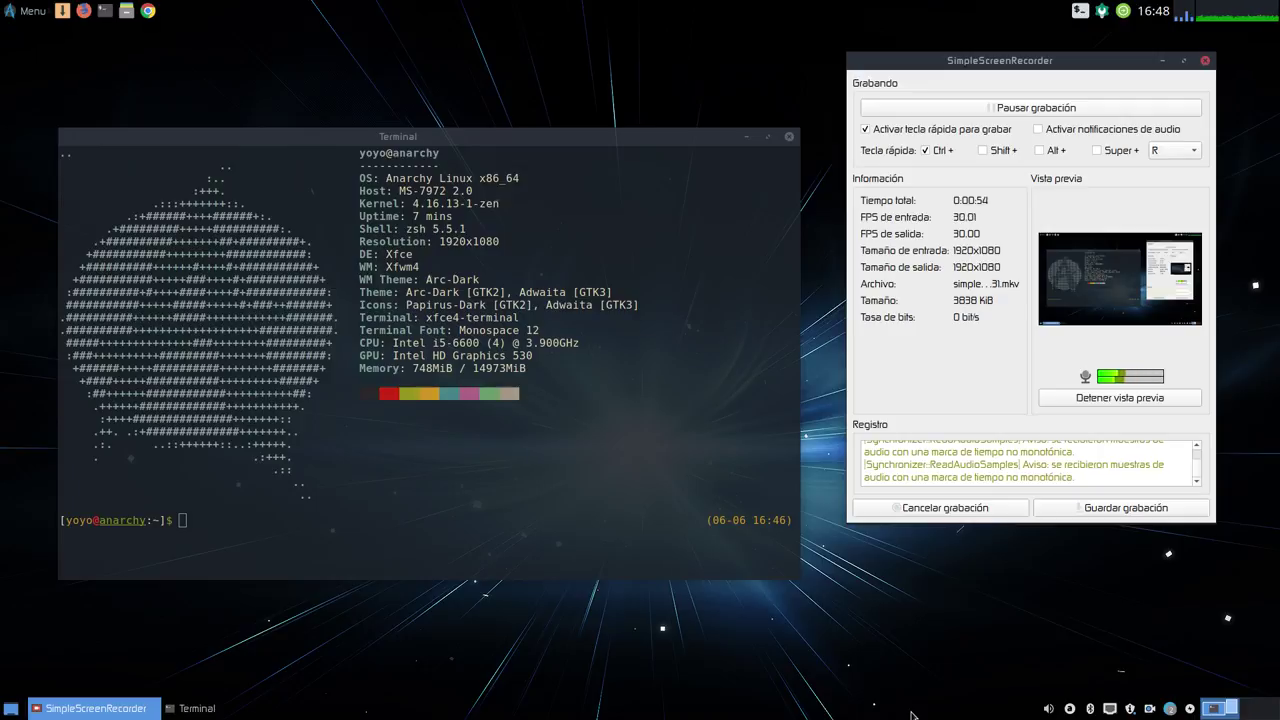
- Clear the desktop by closing the terminal window and minimizing the screen recorder
{"action": "left_click_drag", "start_coordinate": [462, 137], "coordinate": [461, 79]}
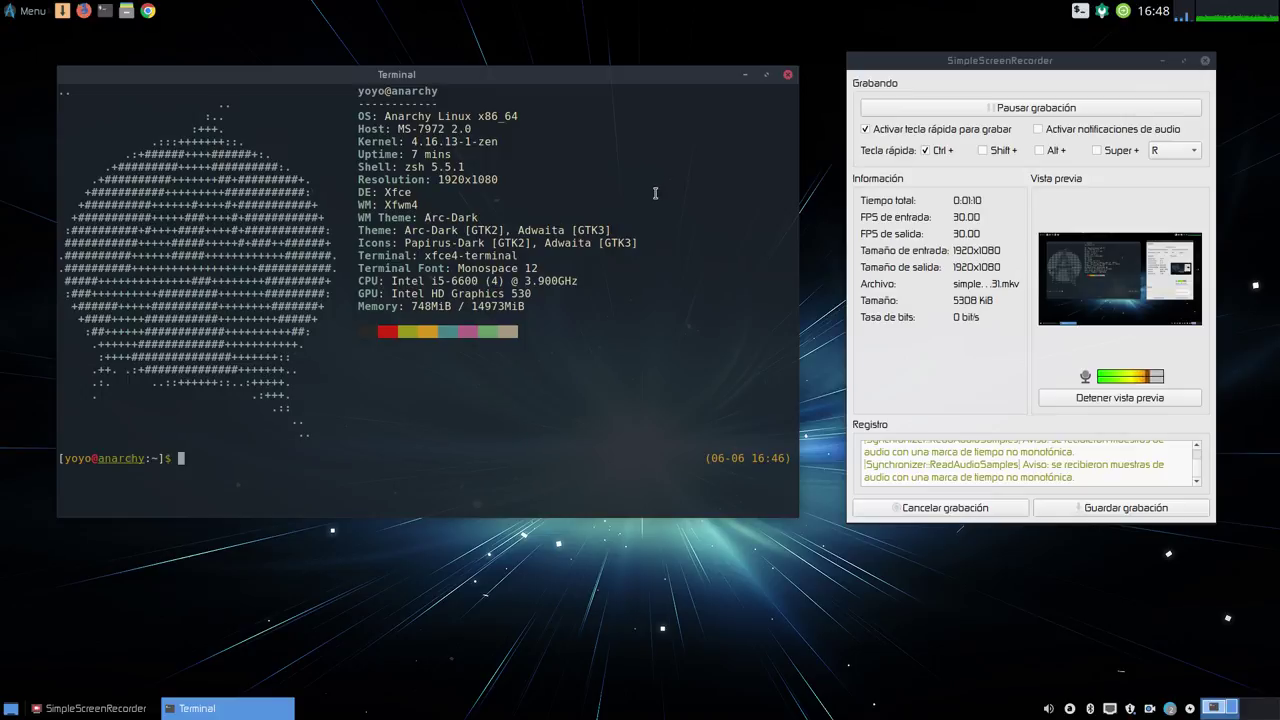
{"action": "left_click", "coordinate": [787, 75]}
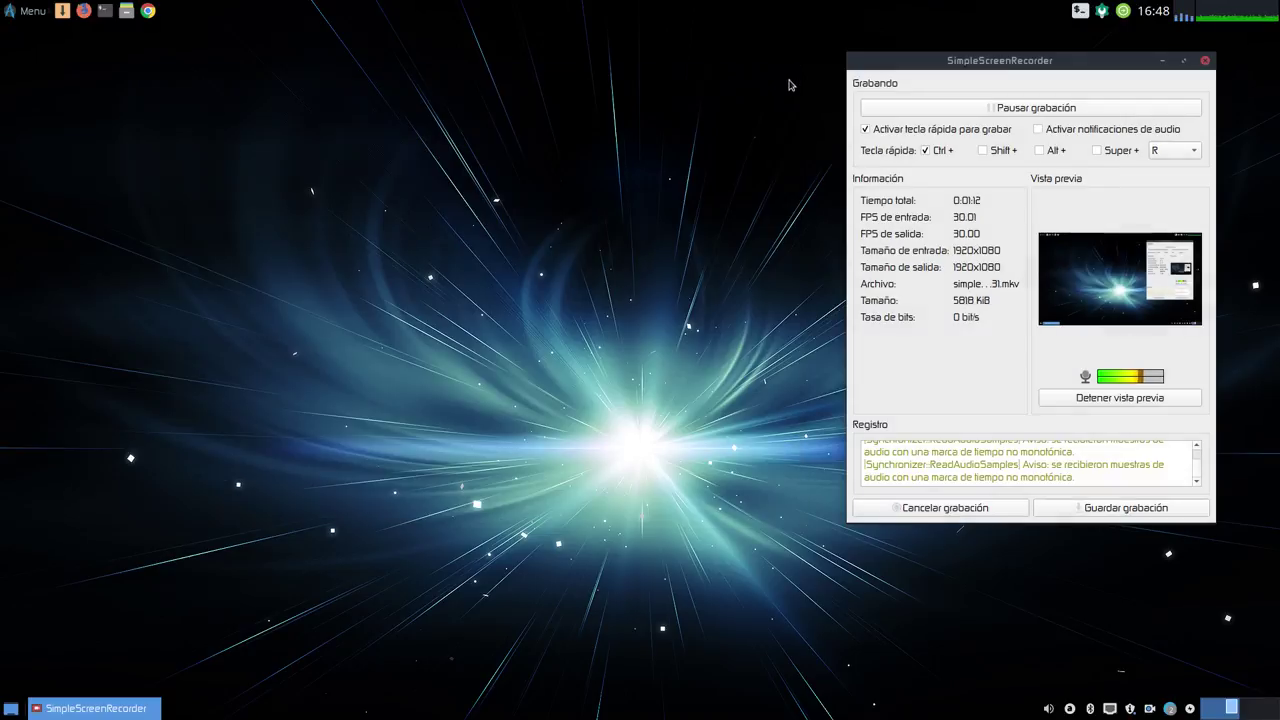
{"action": "left_click", "coordinate": [1163, 62]}
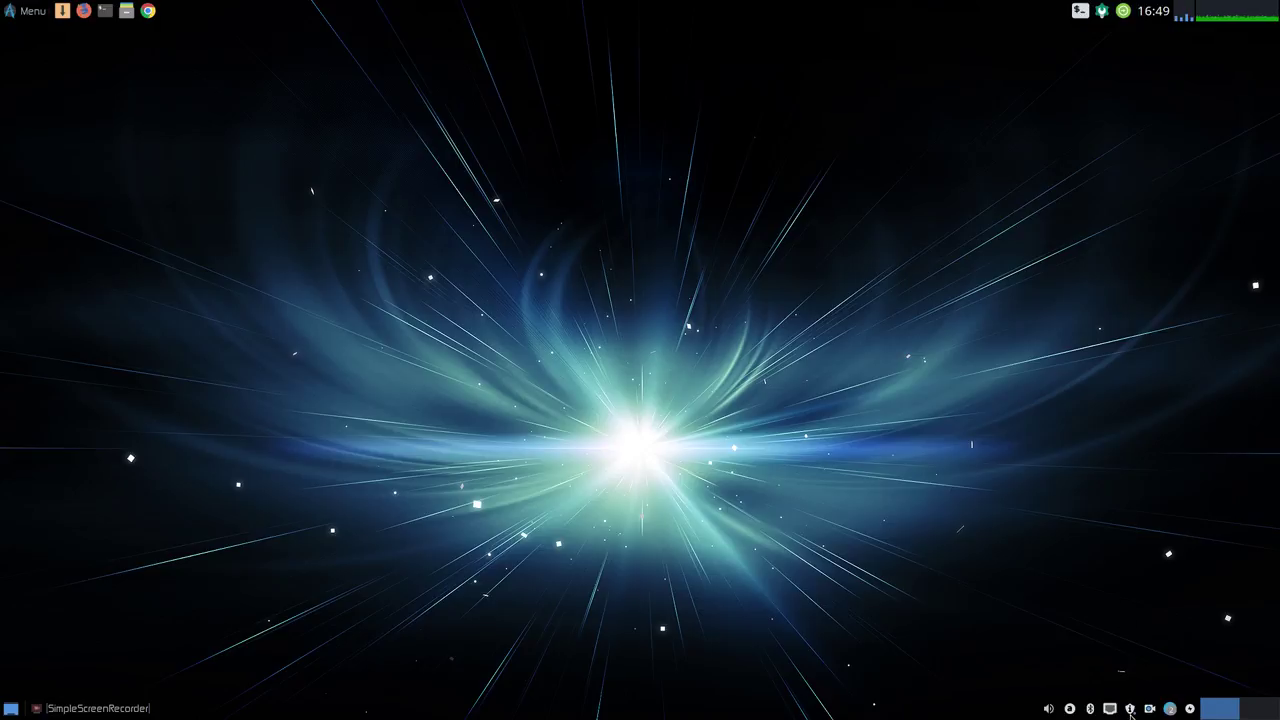
- Open the package updates window, enlarge it to show more of the package list, and place it near the middle of the desktop
{"action": "left_click", "coordinate": [1131, 709]}
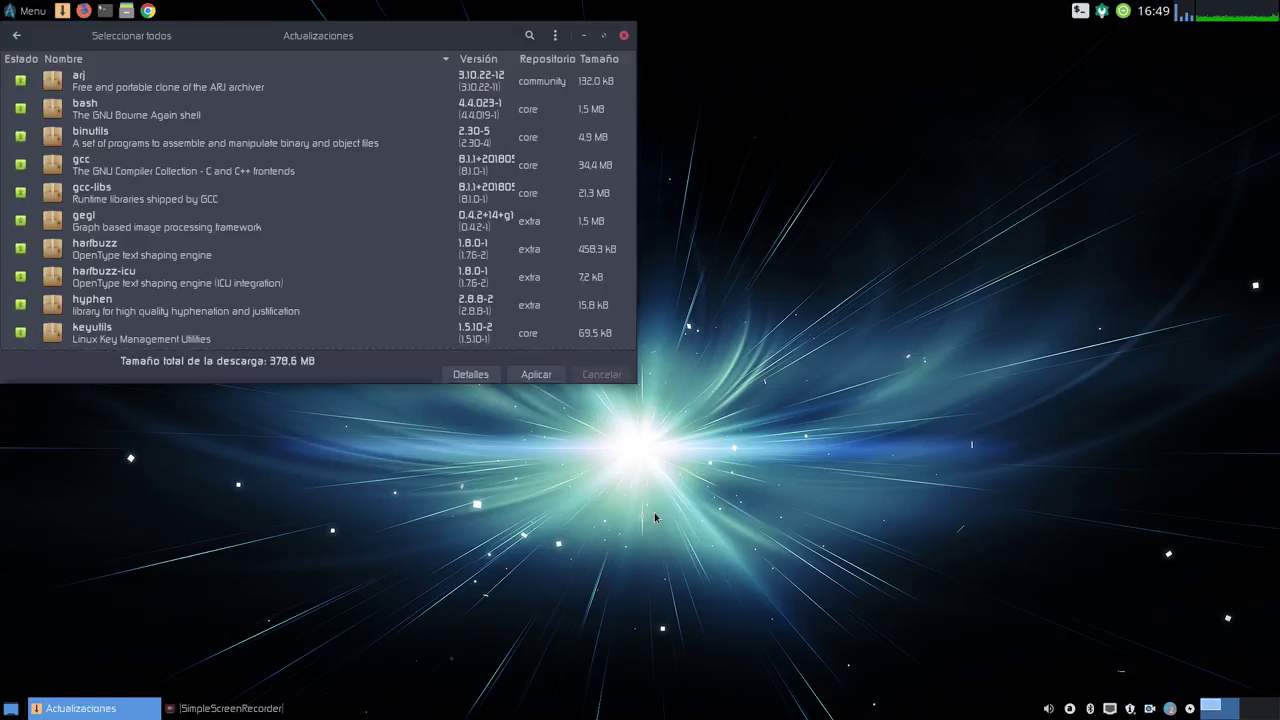
{"action": "left_click_drag", "start_coordinate": [316, 28], "coordinate": [376, 73]}
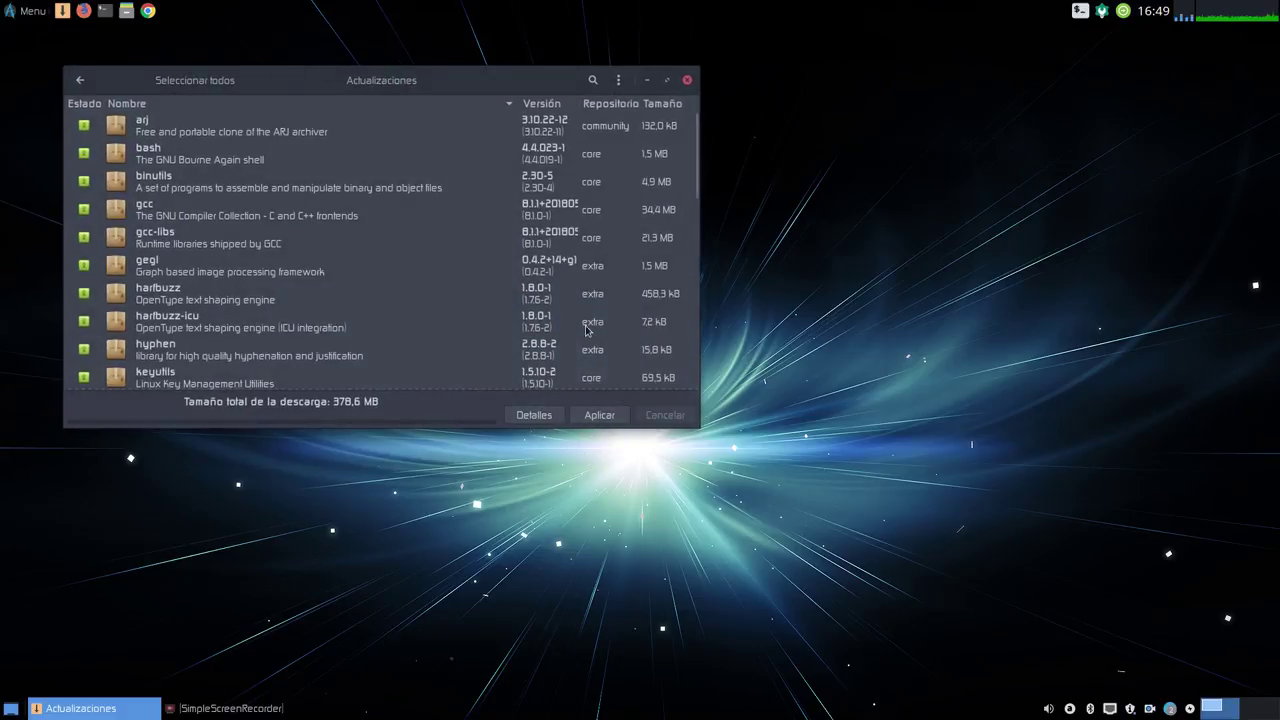
{"action": "left_click_drag", "start_coordinate": [698, 428], "coordinate": [1200, 603]}
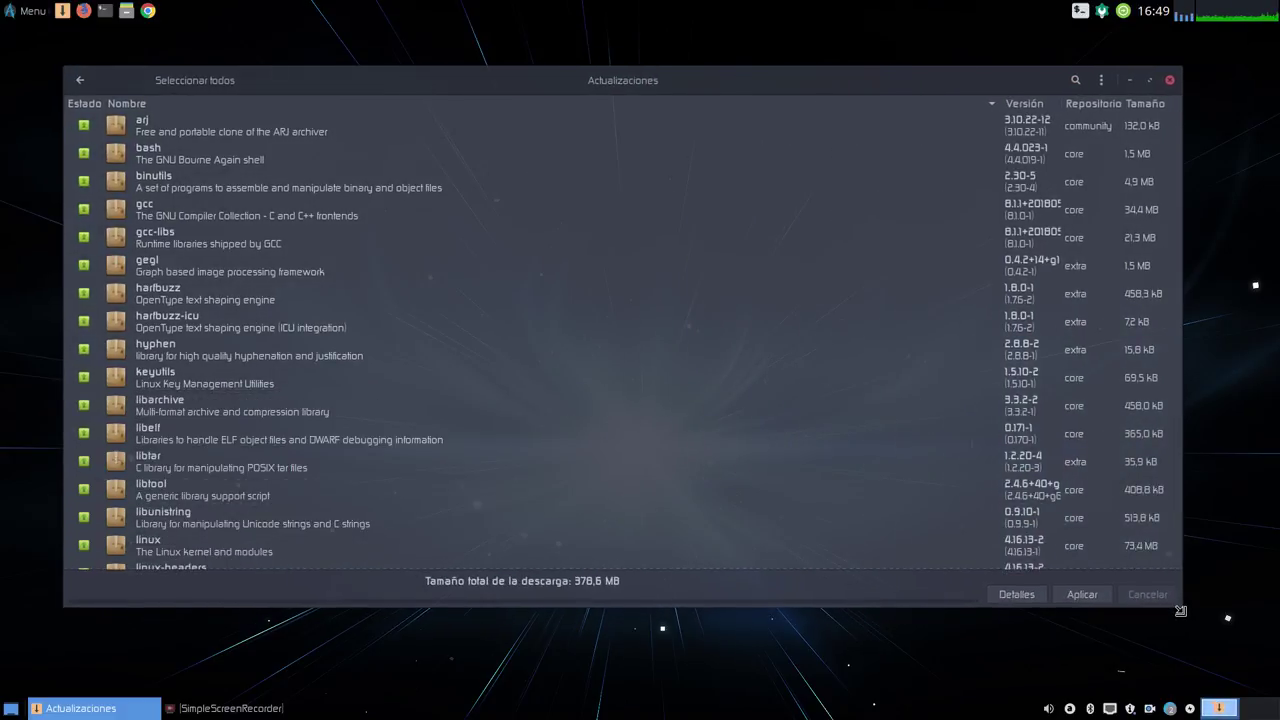
{"action": "left_click_drag", "start_coordinate": [620, 82], "coordinate": [632, 70]}
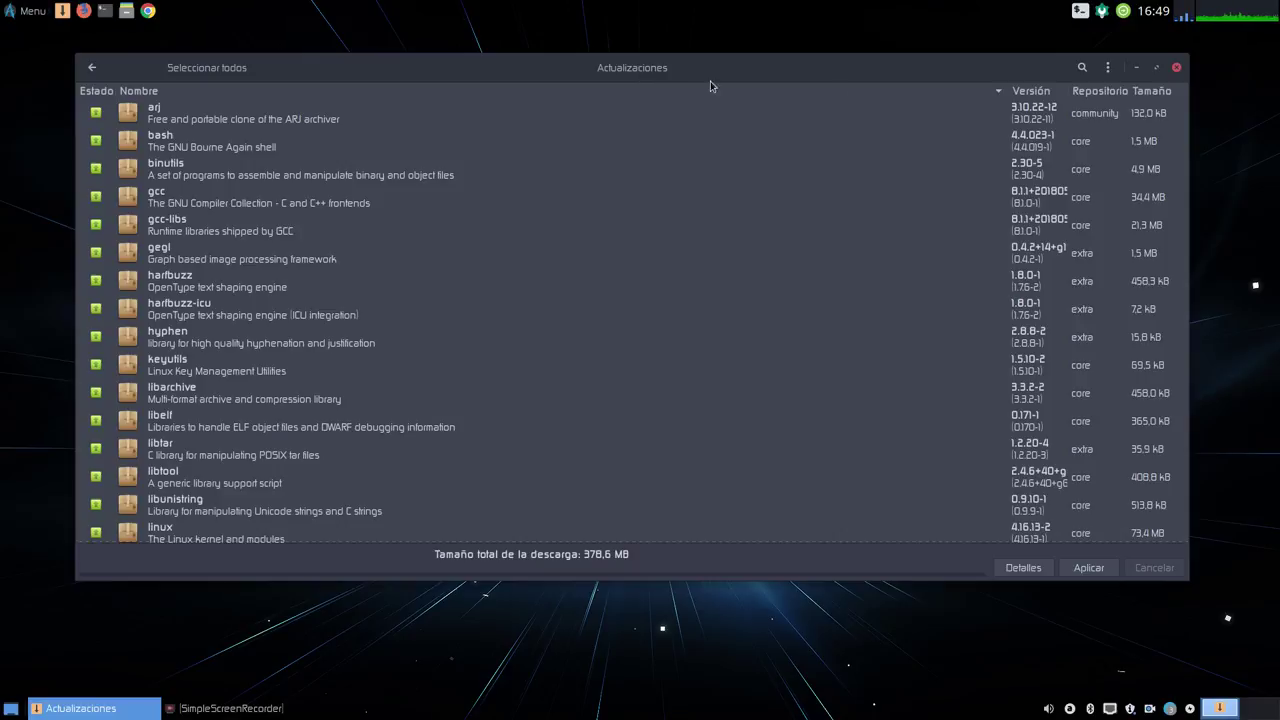
- Show the version information about Pamac and follow the link to its project web page
{"action": "left_click", "coordinate": [1107, 68]}
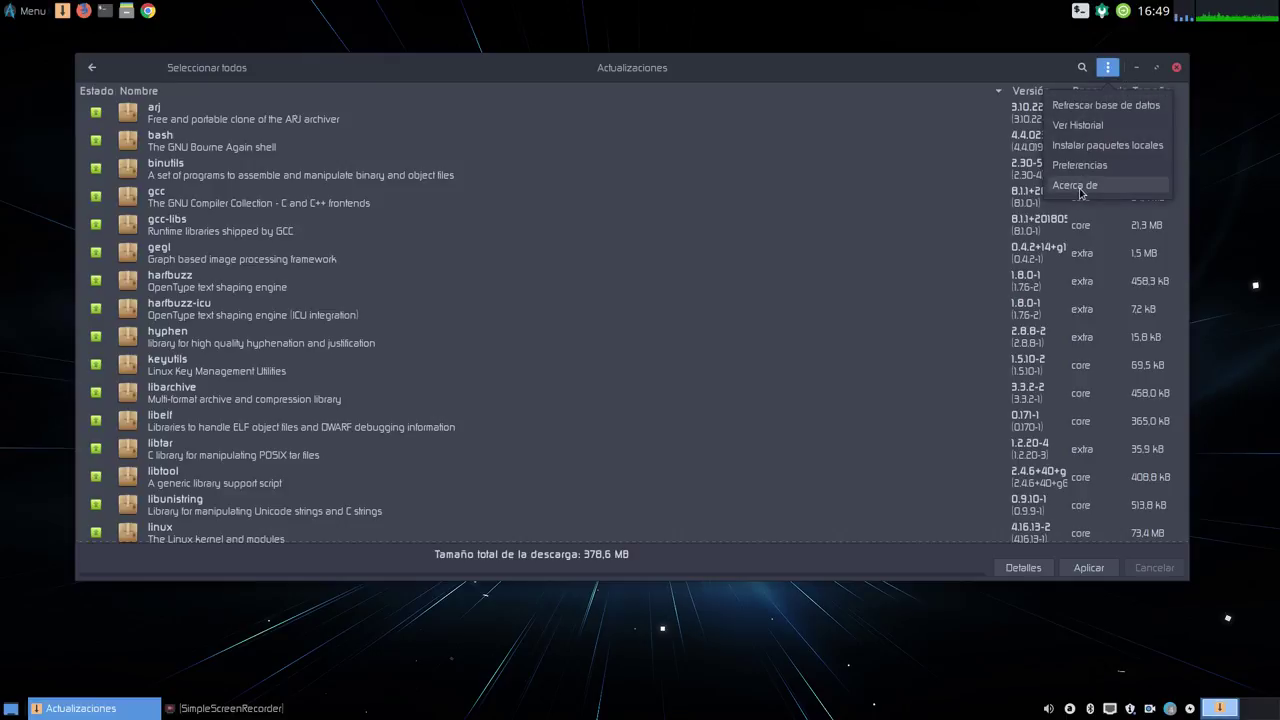
{"action": "left_click", "coordinate": [1085, 186]}
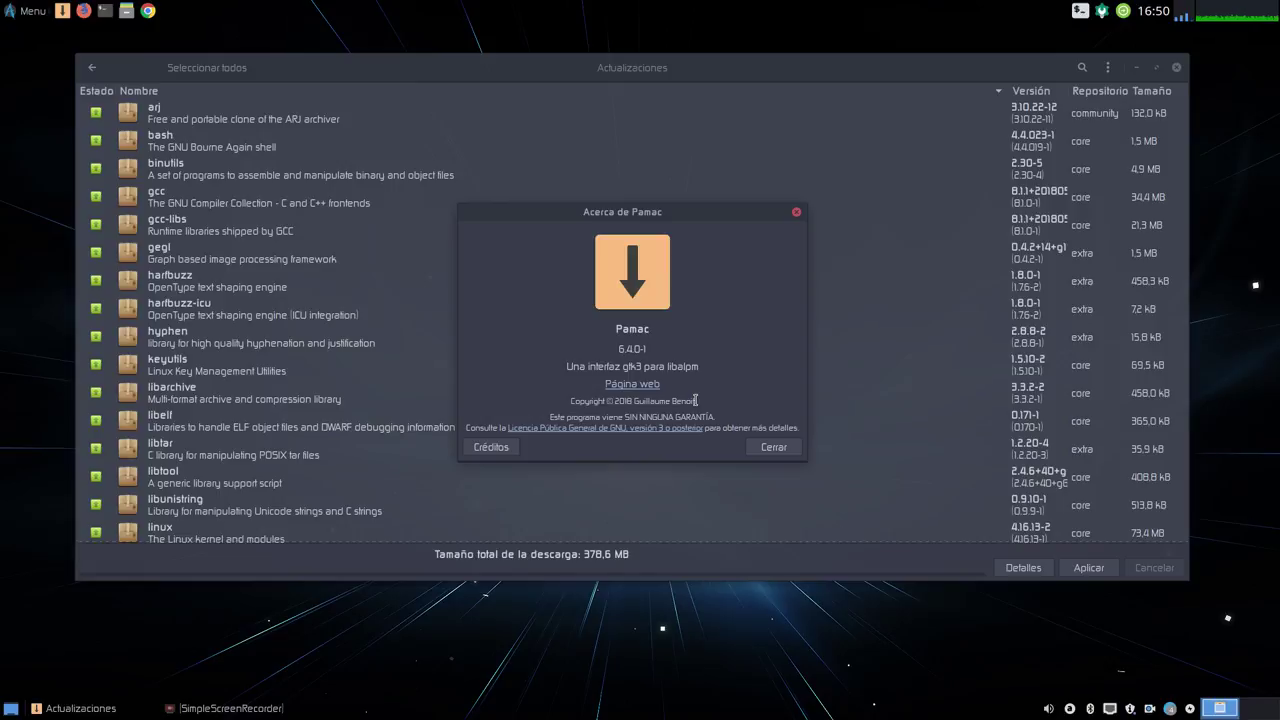
{"action": "left_click", "coordinate": [638, 386]}
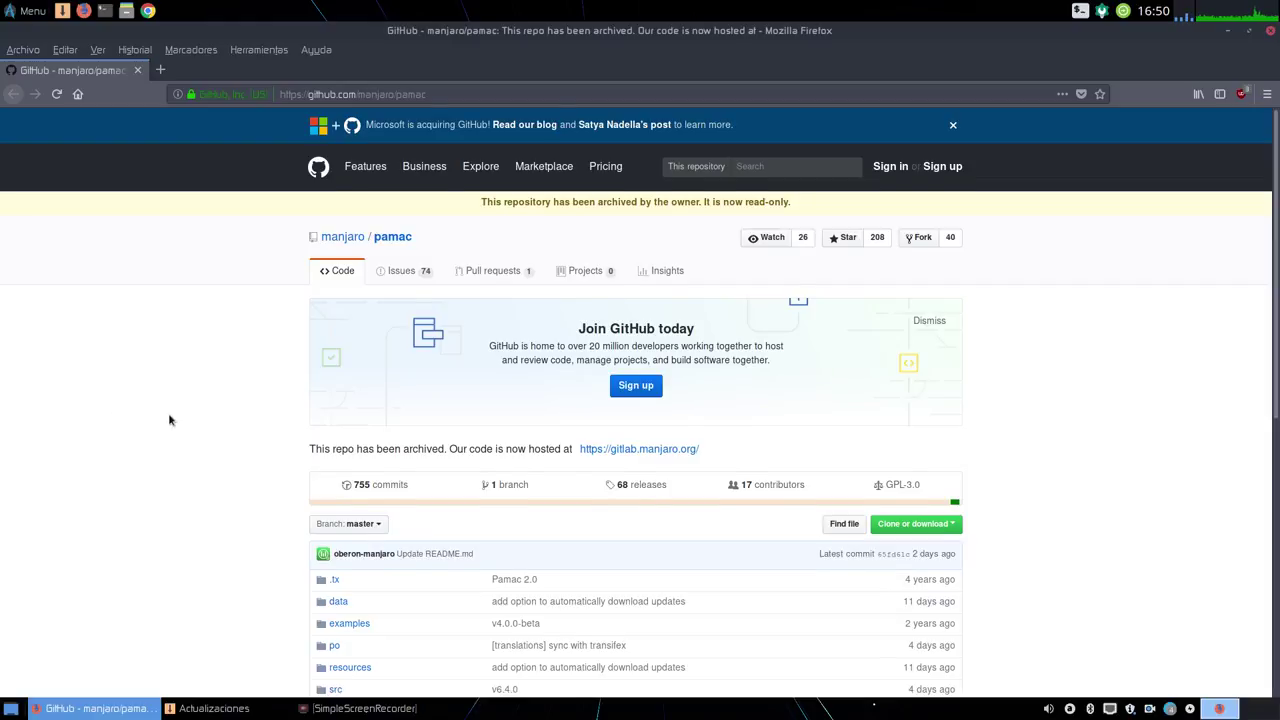
- Look through the manjaro/pamac GitHub repository page, including its archive notice, file list and README
{"action": "scroll", "coordinate": [220, 394], "scroll_direction": "down", "scroll_amount": 8}
{"action": "scroll", "coordinate": [220, 394], "scroll_direction": "up", "scroll_amount": 7}
{"action": "scroll", "coordinate": [220, 397], "scroll_direction": "up", "scroll_amount": 2}
{"action": "scroll", "coordinate": [310, 455], "scroll_direction": "down", "scroll_amount": 8}
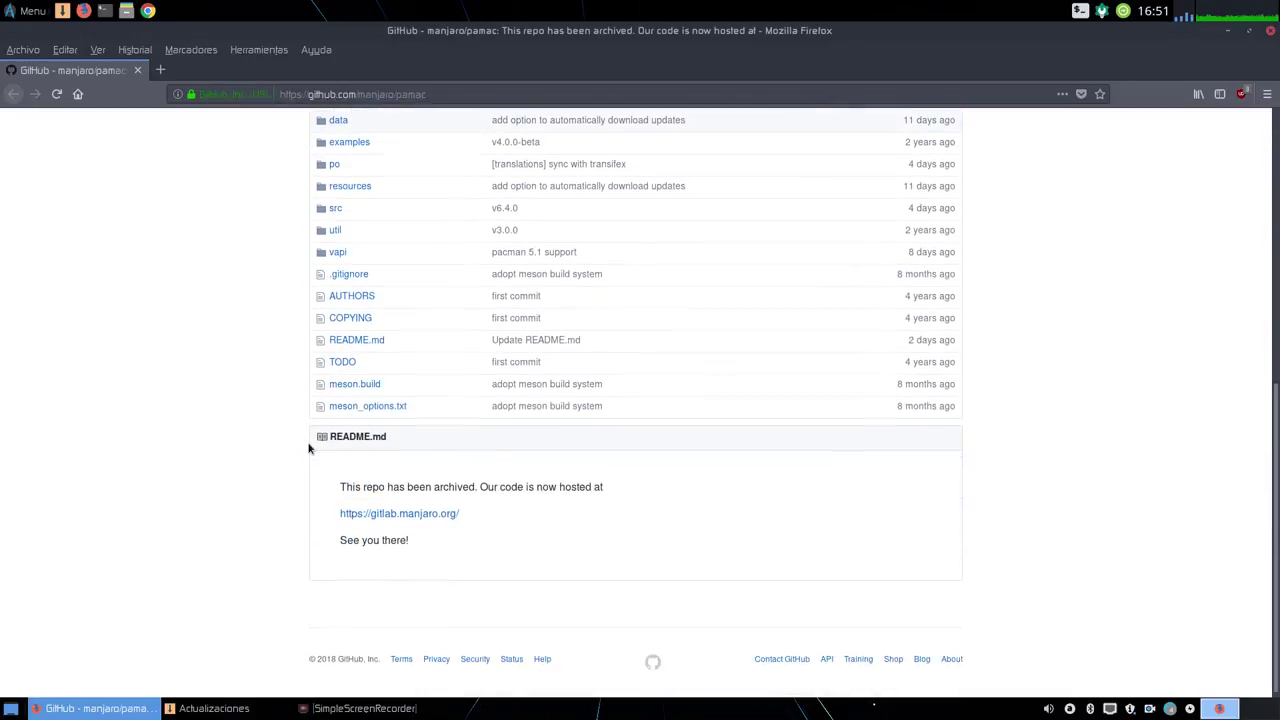
{"action": "scroll", "coordinate": [308, 449], "scroll_direction": "up", "scroll_amount": 4}
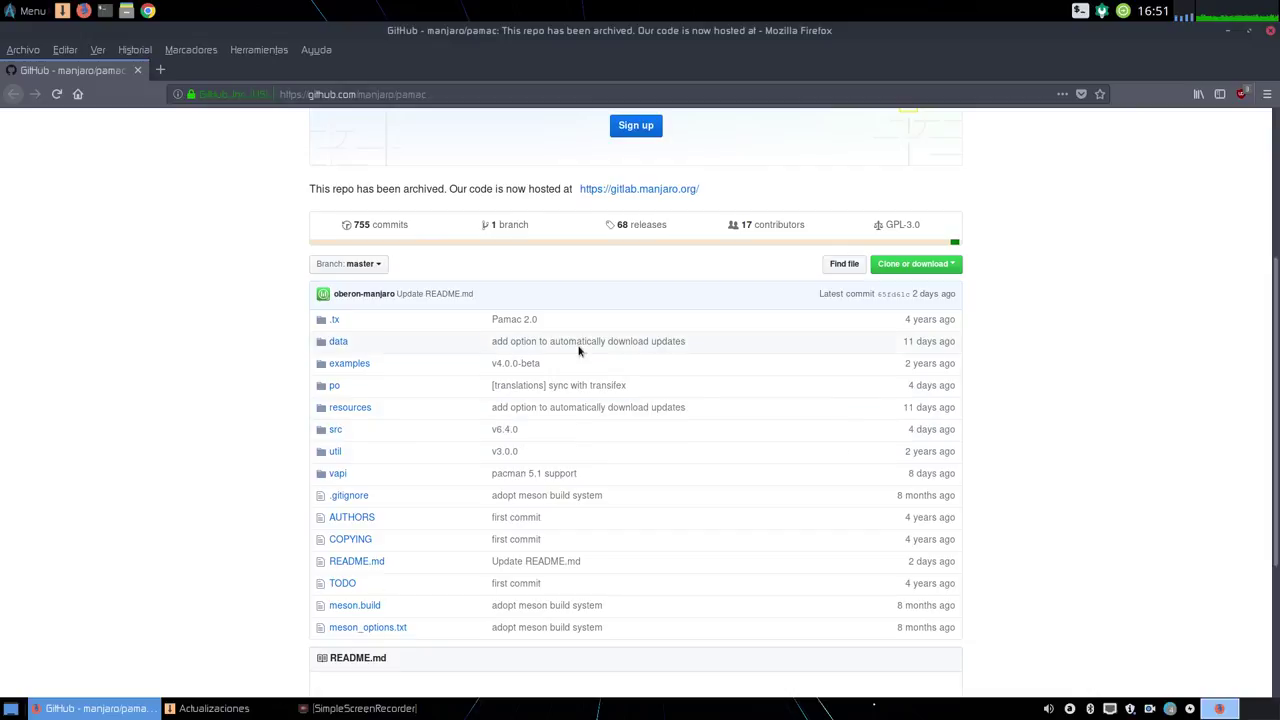
{"action": "scroll", "coordinate": [229, 371], "scroll_direction": "up", "scroll_amount": 3}
{"action": "scroll", "coordinate": [557, 486], "scroll_direction": "down", "scroll_amount": 3}
{"action": "scroll", "coordinate": [557, 486], "scroll_direction": "down", "scroll_amount": 1}
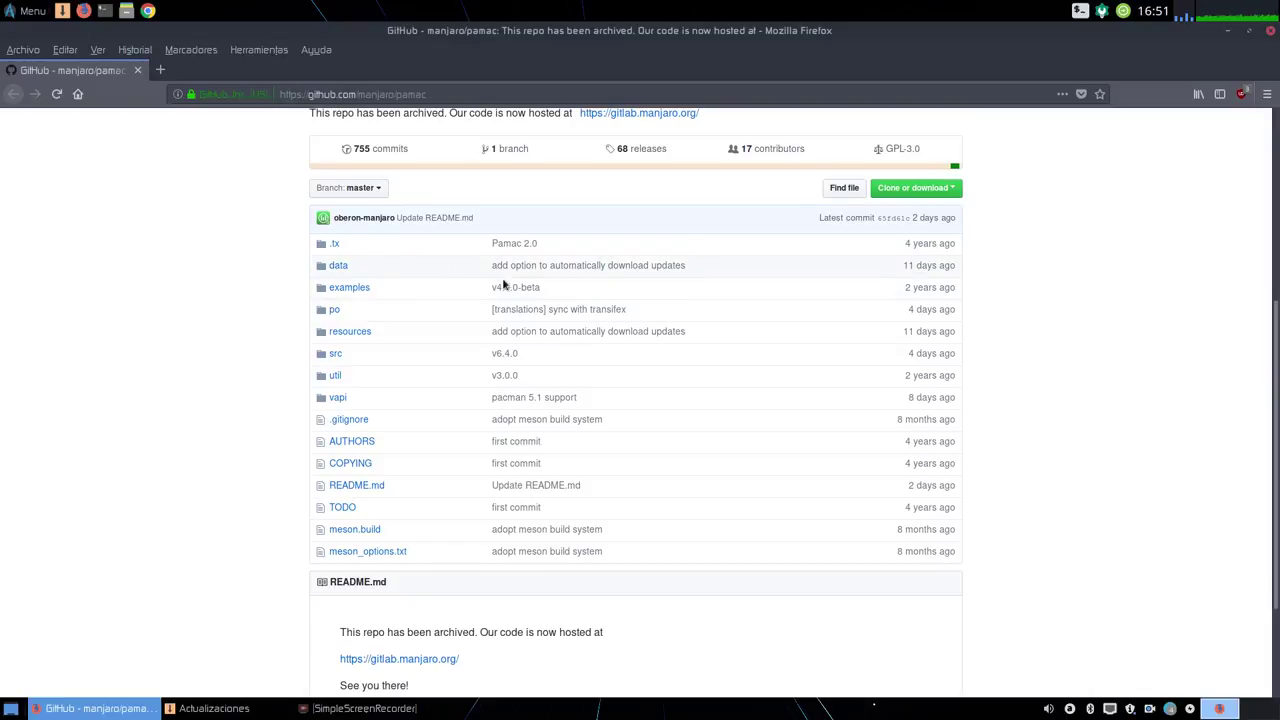
- Open the "add option to automatically download updates" commit of the data folder and look through its changes
{"action": "left_click", "coordinate": [657, 266]}
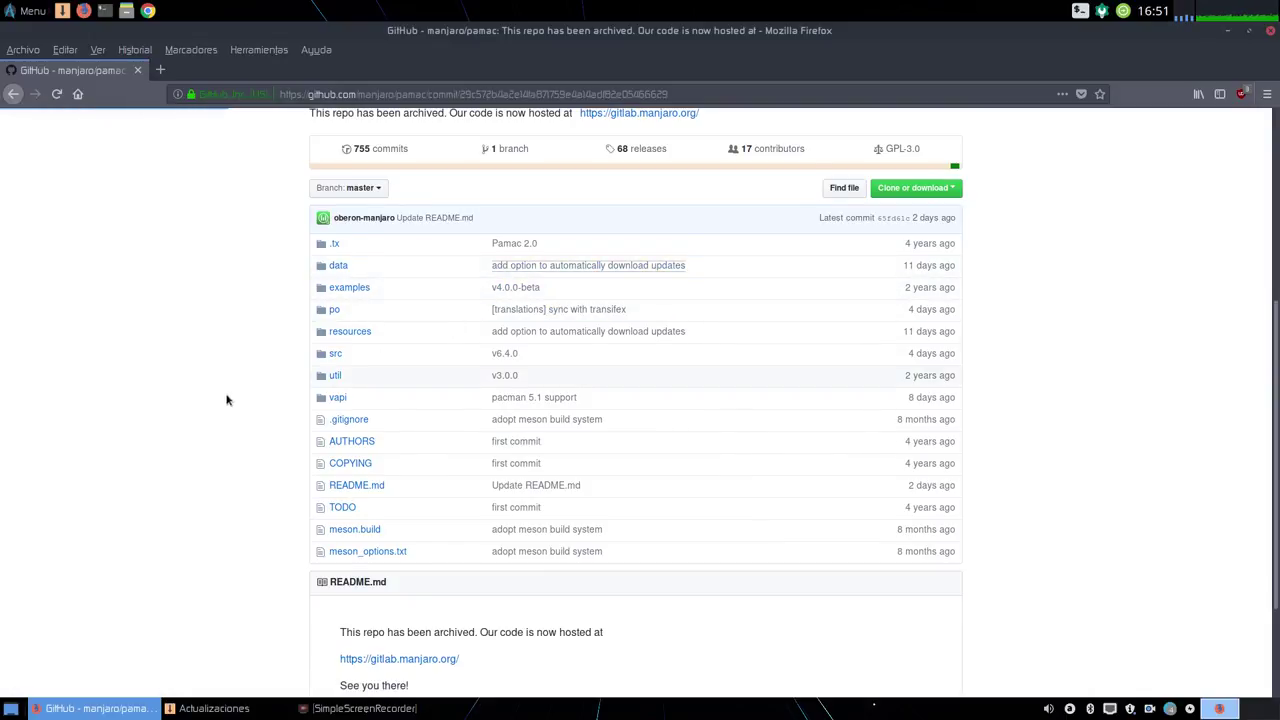
{"action": "scroll", "coordinate": [256, 350], "scroll_direction": "down", "scroll_amount": 5}
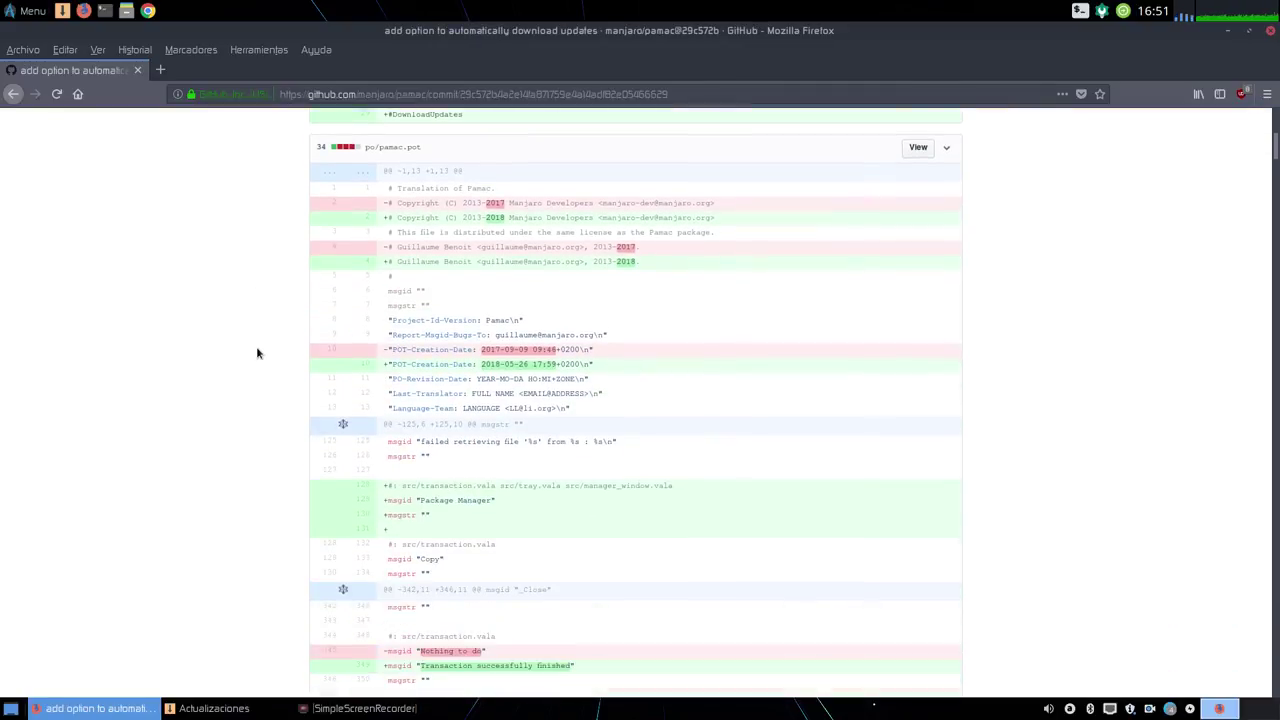
{"action": "scroll", "coordinate": [256, 352], "scroll_direction": "down", "scroll_amount": 5}
{"action": "scroll", "coordinate": [331, 471], "scroll_direction": "up", "scroll_amount": 10}
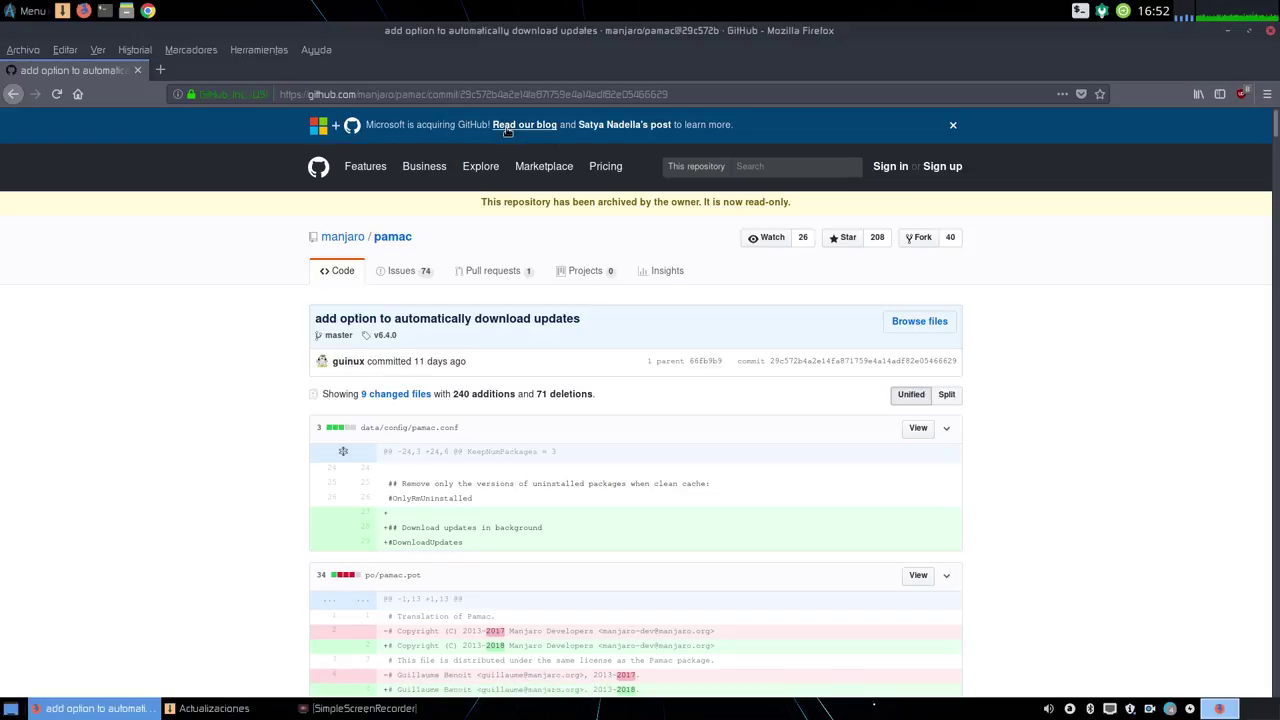
- Open Satya Nadella's post on Microsoft acquiring GitHub from the banner and read through the article
{"action": "left_click", "coordinate": [614, 128]}
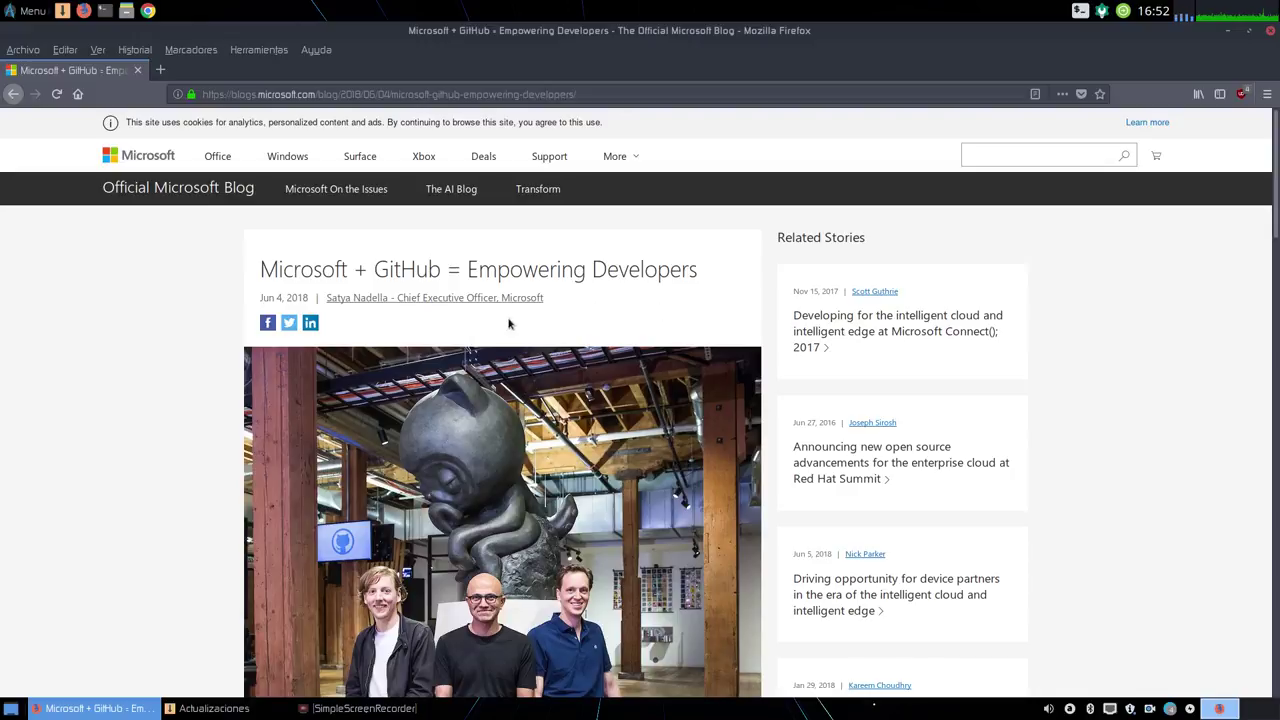
{"action": "scroll", "coordinate": [129, 325], "scroll_direction": "down", "scroll_amount": 3}
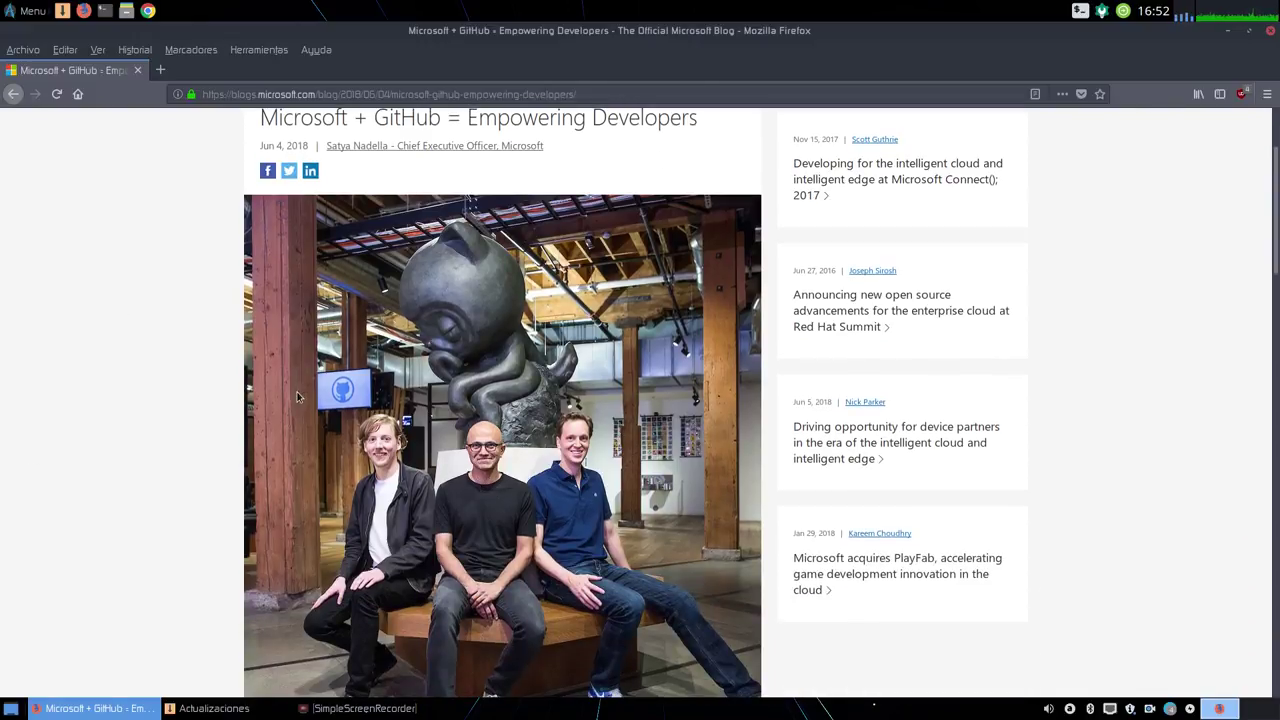
{"action": "scroll", "coordinate": [296, 397], "scroll_direction": "down", "scroll_amount": 2}
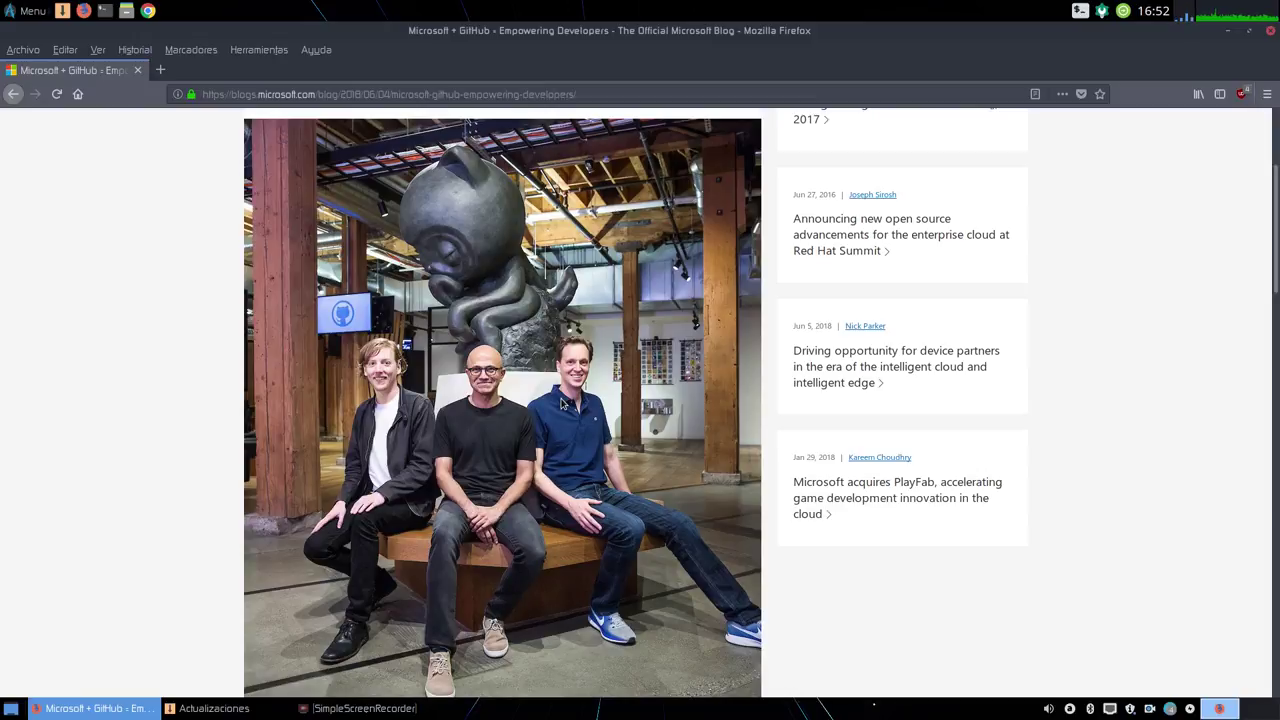
{"action": "scroll", "coordinate": [562, 403], "scroll_direction": "down", "scroll_amount": 5}
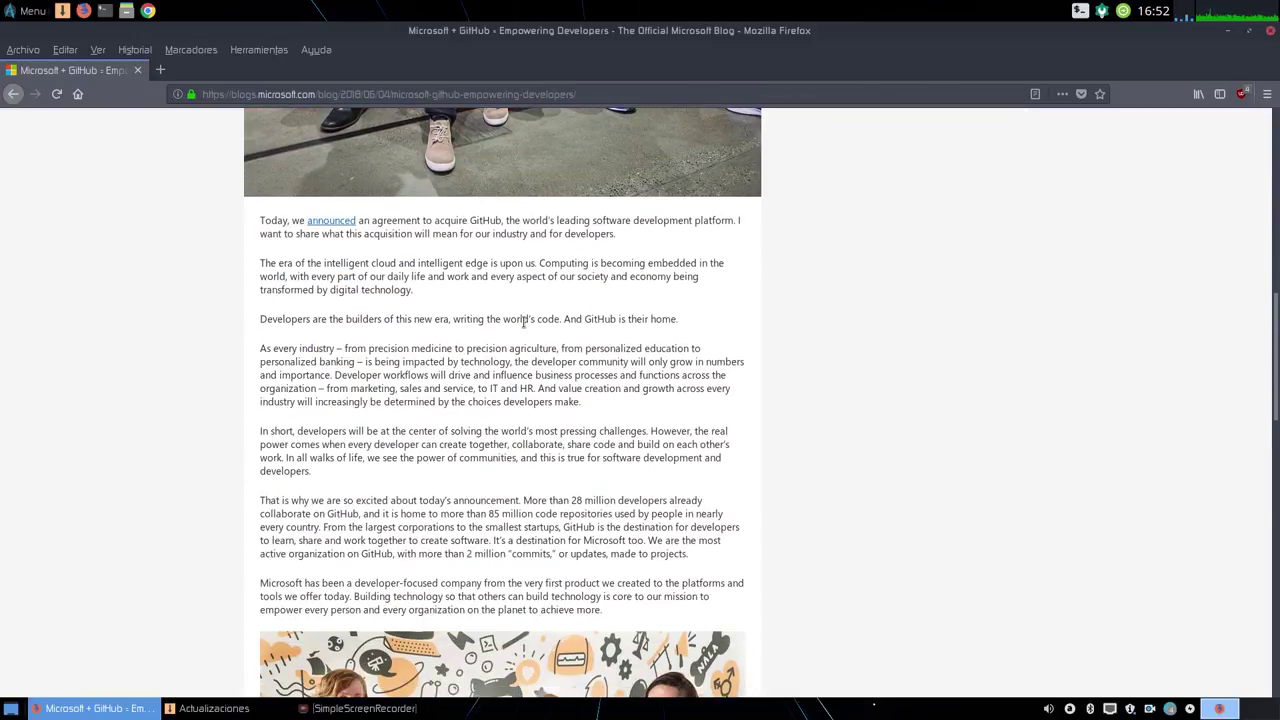
{"action": "scroll", "coordinate": [521, 320], "scroll_direction": "up", "scroll_amount": 7}
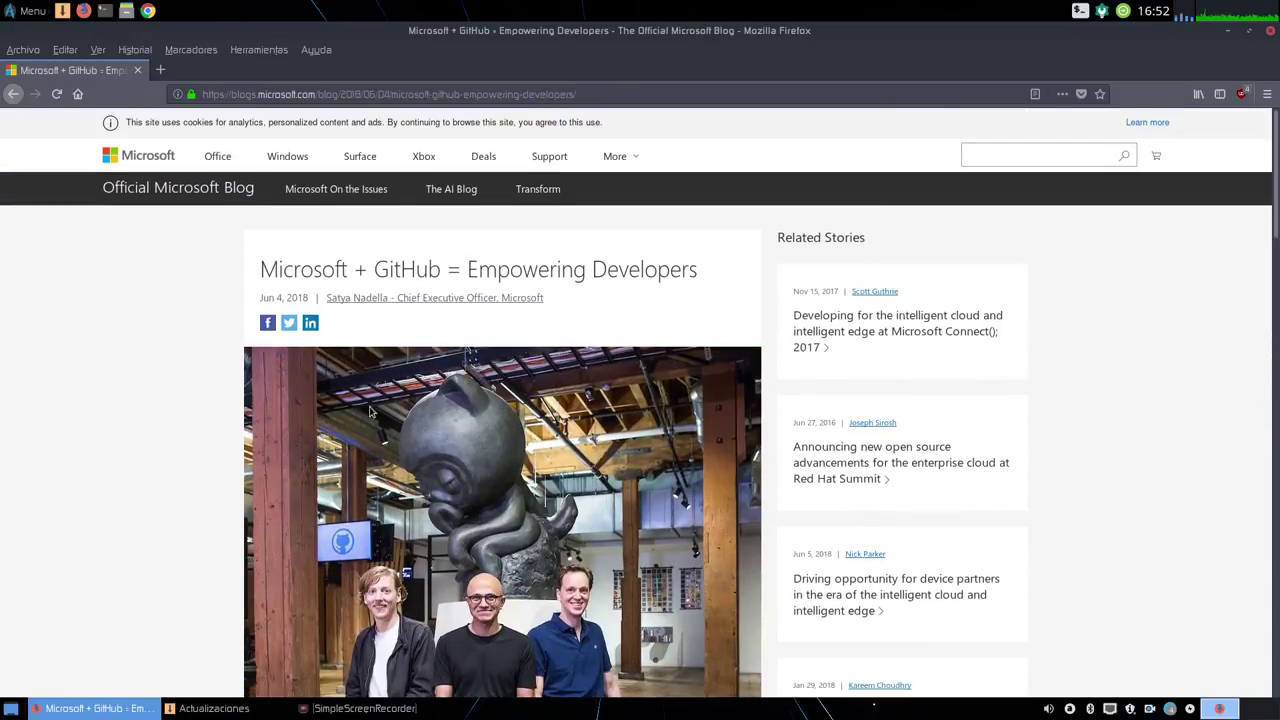
{"action": "scroll", "coordinate": [219, 471], "scroll_direction": "down", "scroll_amount": 3}
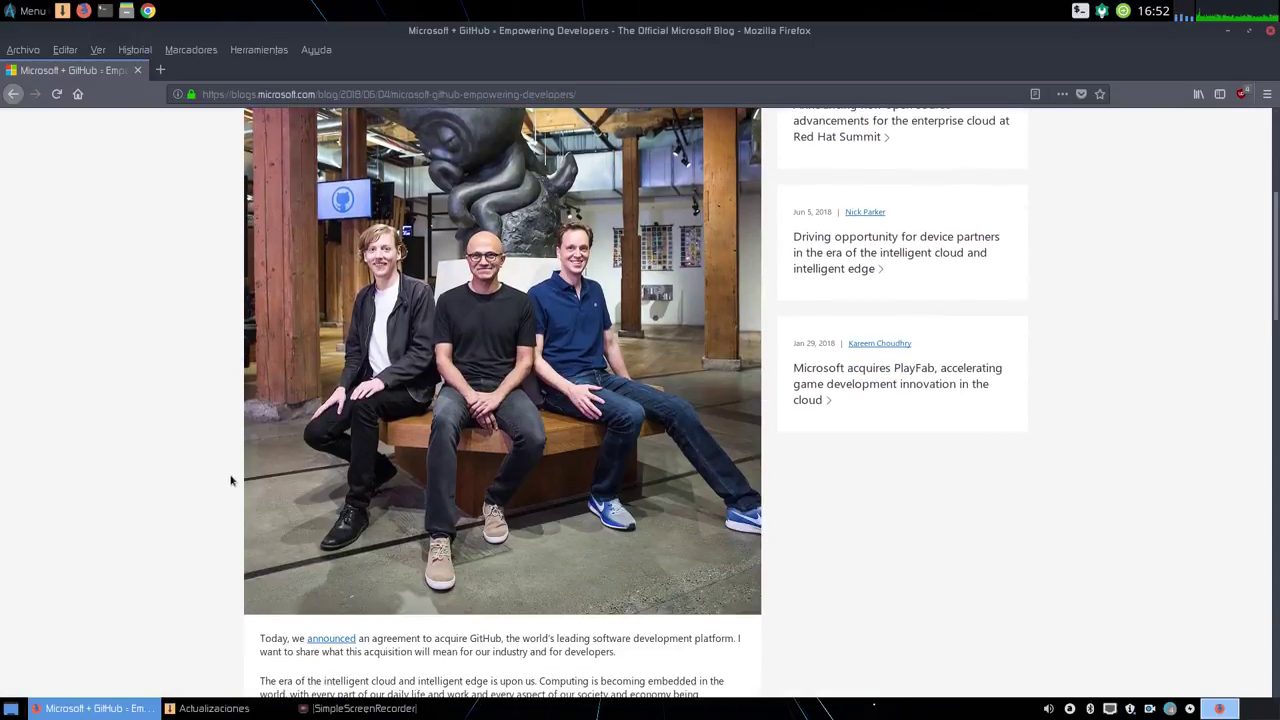
{"action": "scroll", "coordinate": [238, 483], "scroll_direction": "up", "scroll_amount": 3}
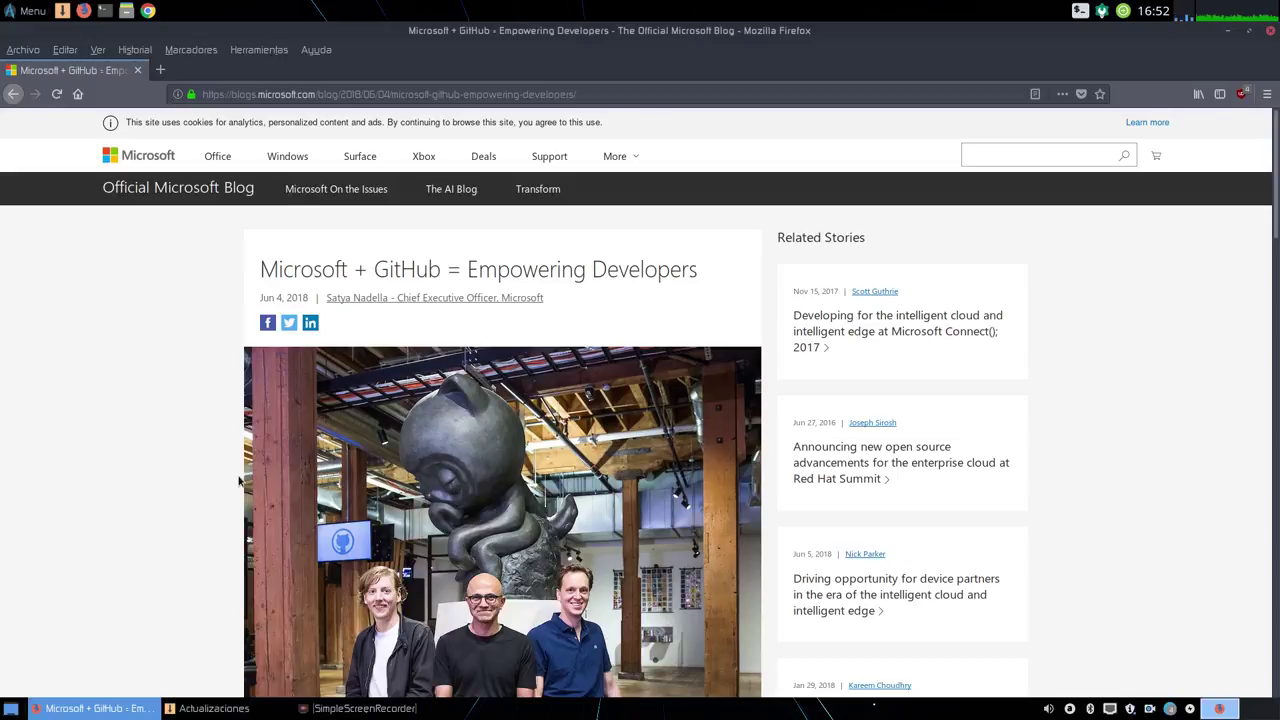
{"action": "scroll", "coordinate": [238, 481], "scroll_direction": "down", "scroll_amount": 5}
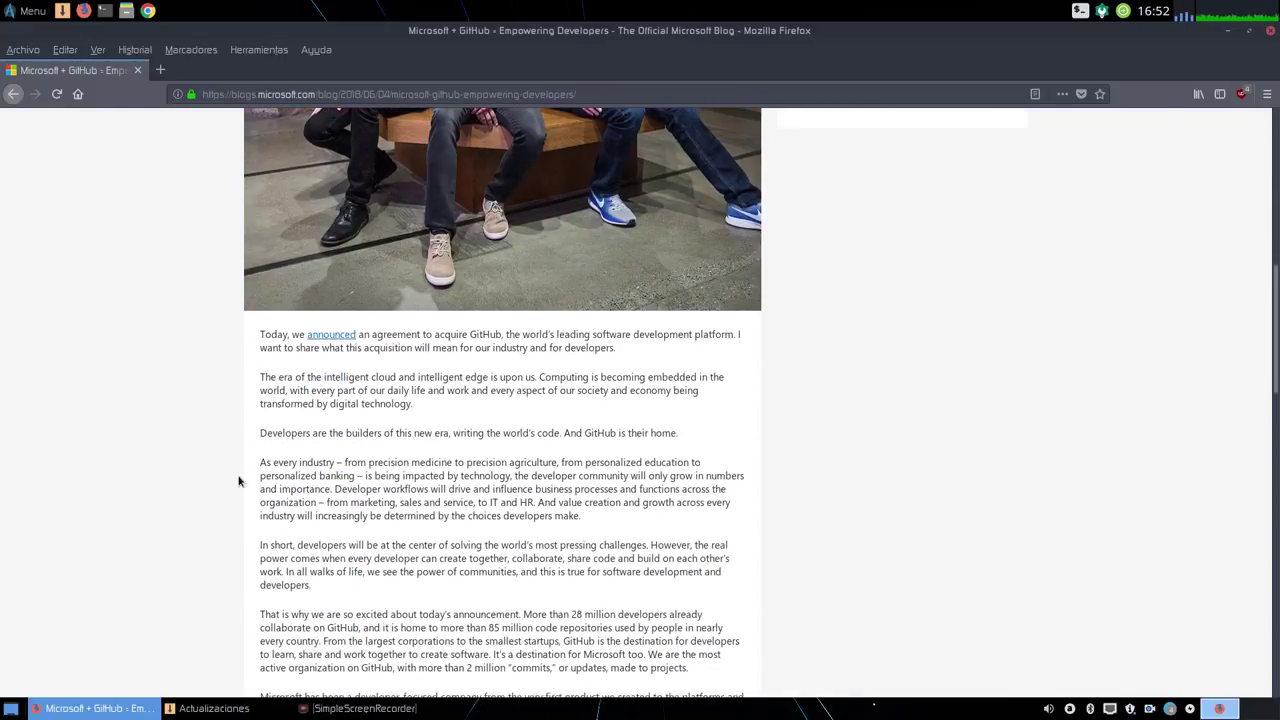
{"action": "scroll", "coordinate": [238, 481], "scroll_direction": "down", "scroll_amount": 3}
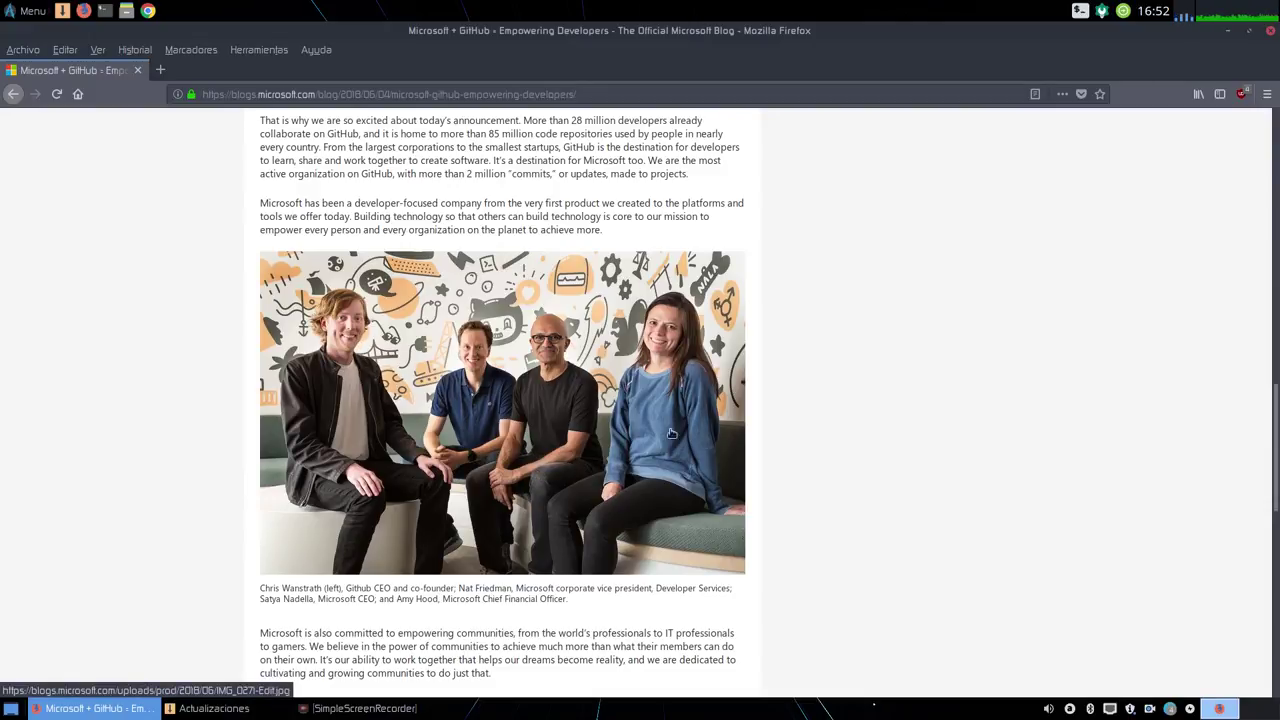
{"action": "scroll", "coordinate": [330, 436], "scroll_direction": "down", "scroll_amount": 2}
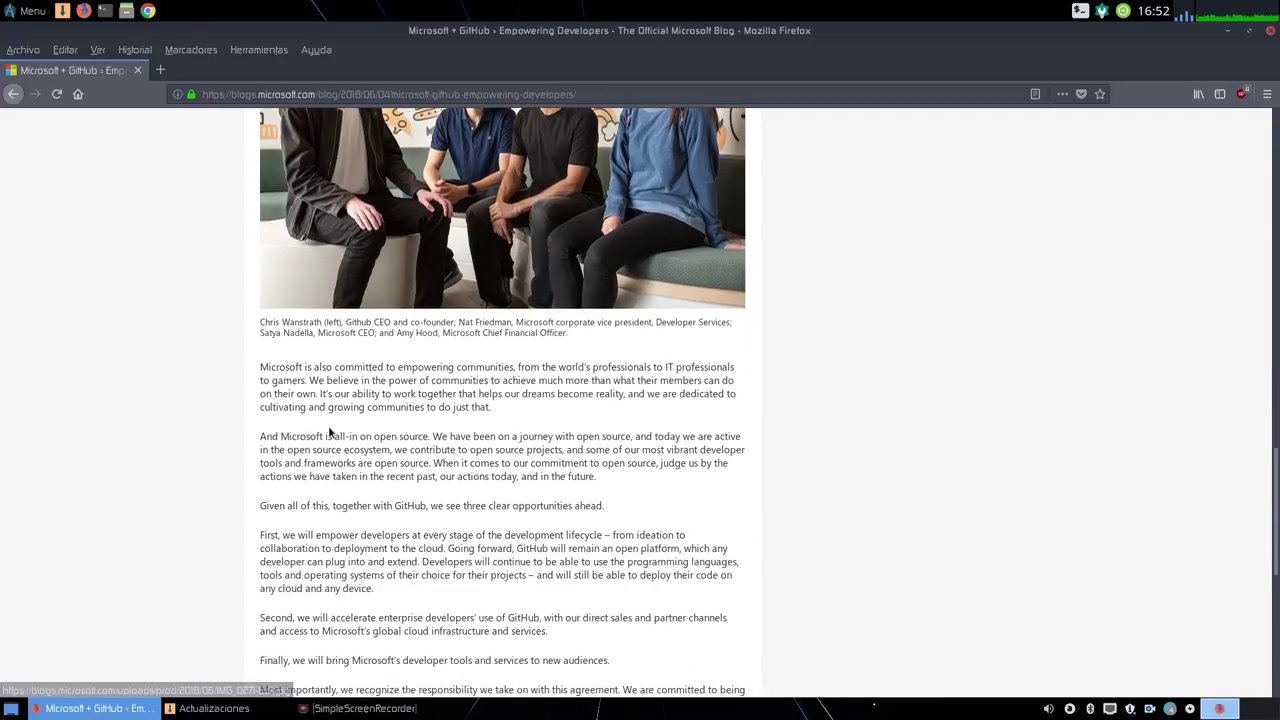
{"action": "scroll", "coordinate": [305, 488], "scroll_direction": "down", "scroll_amount": 4}
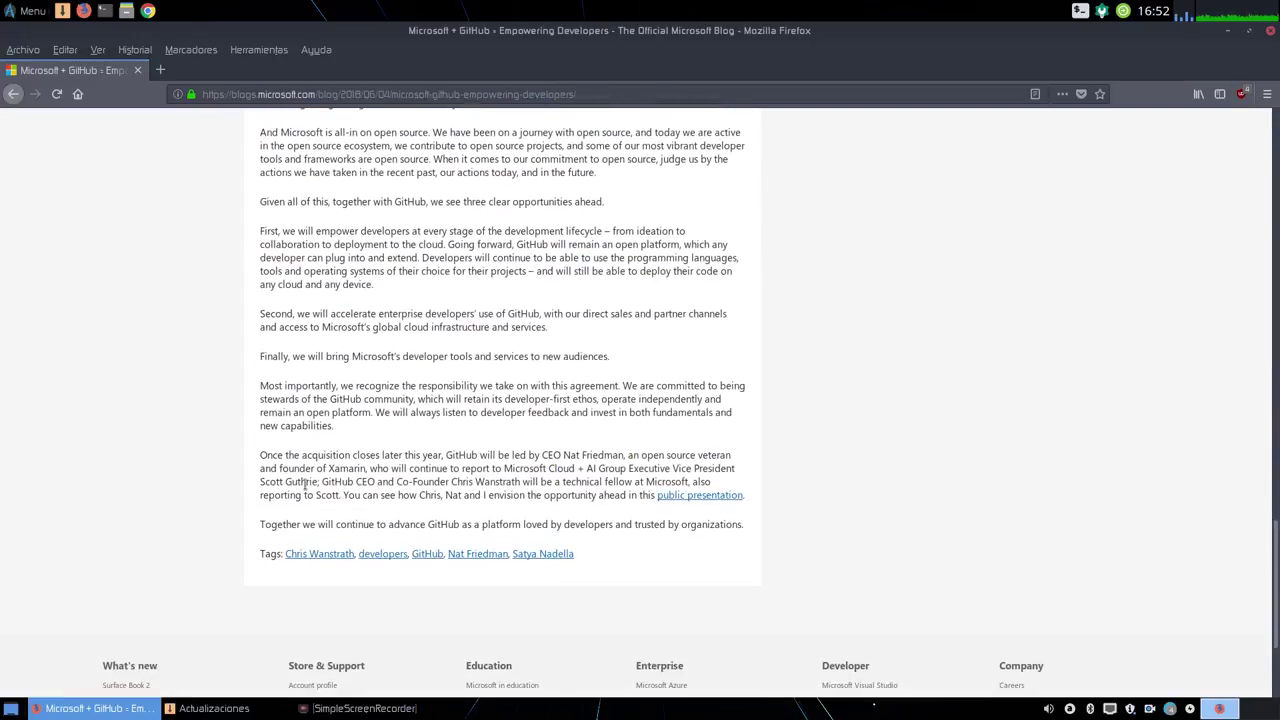
{"action": "scroll", "coordinate": [272, 455], "scroll_direction": "up", "scroll_amount": 2}
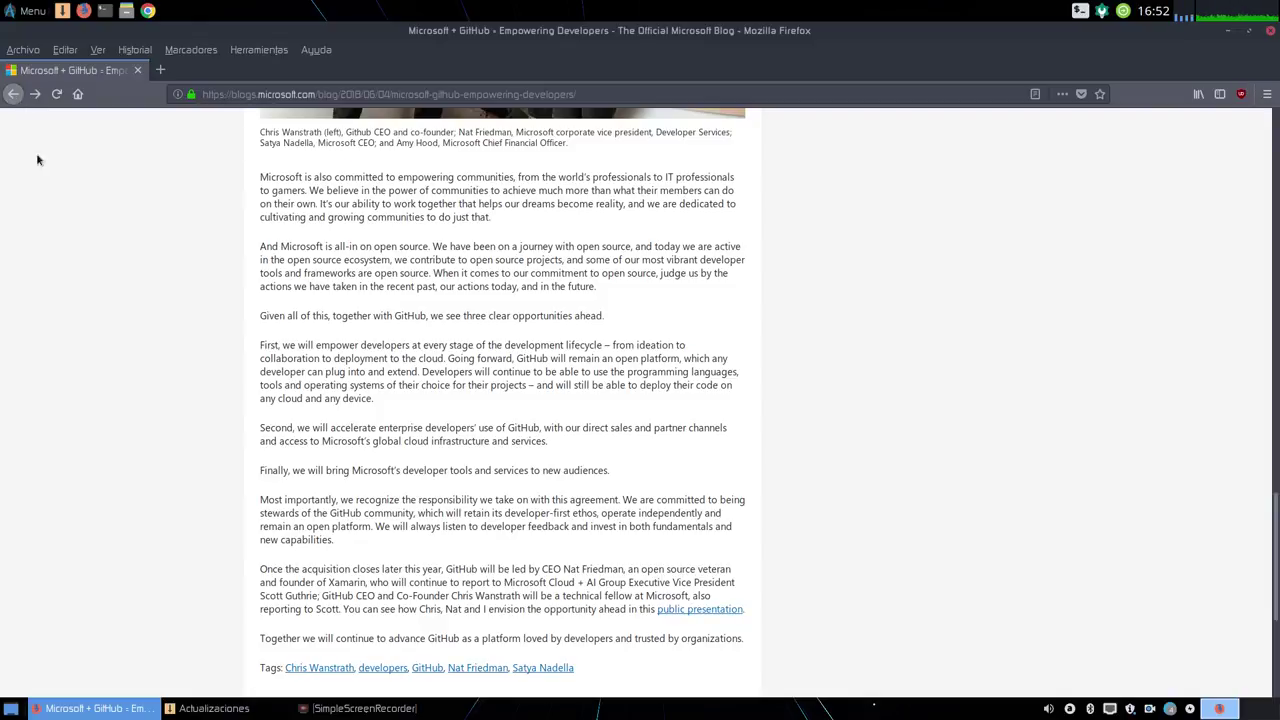
- Leave the Microsoft blog post, and close the browser and the About Pamac dialog
{"action": "left_click", "coordinate": [15, 97]}
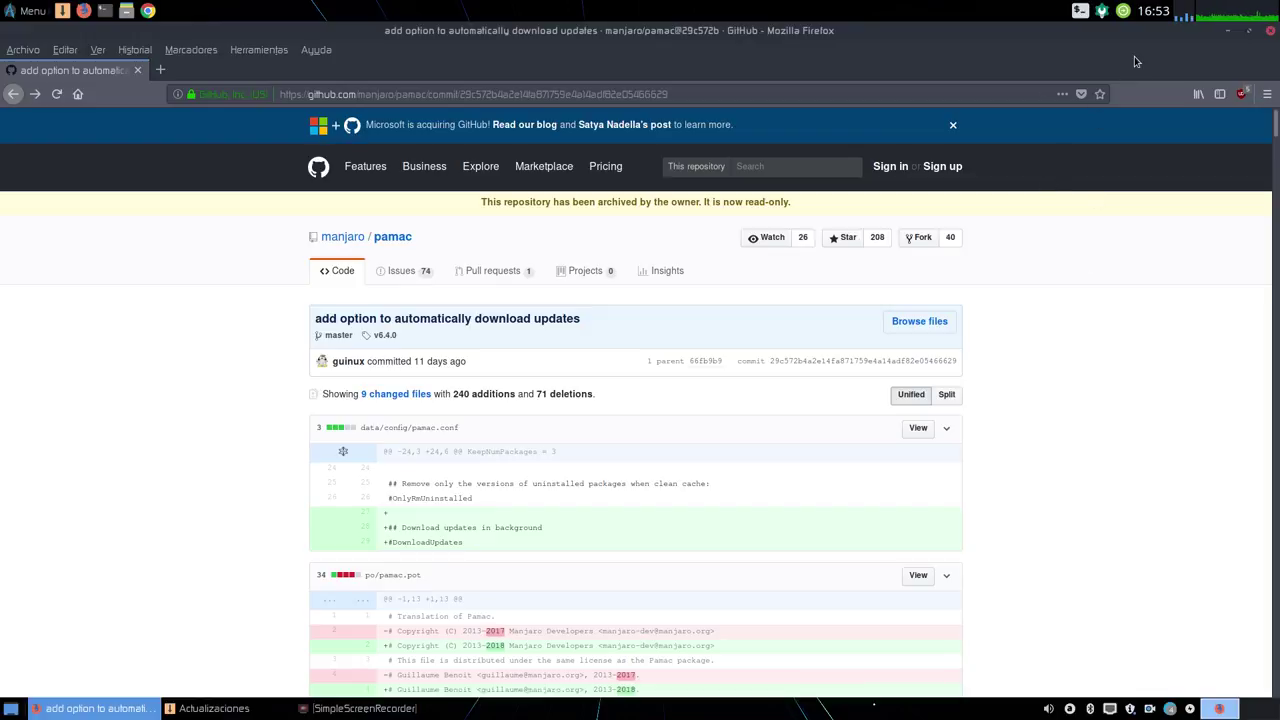
{"action": "left_click", "coordinate": [1271, 33]}
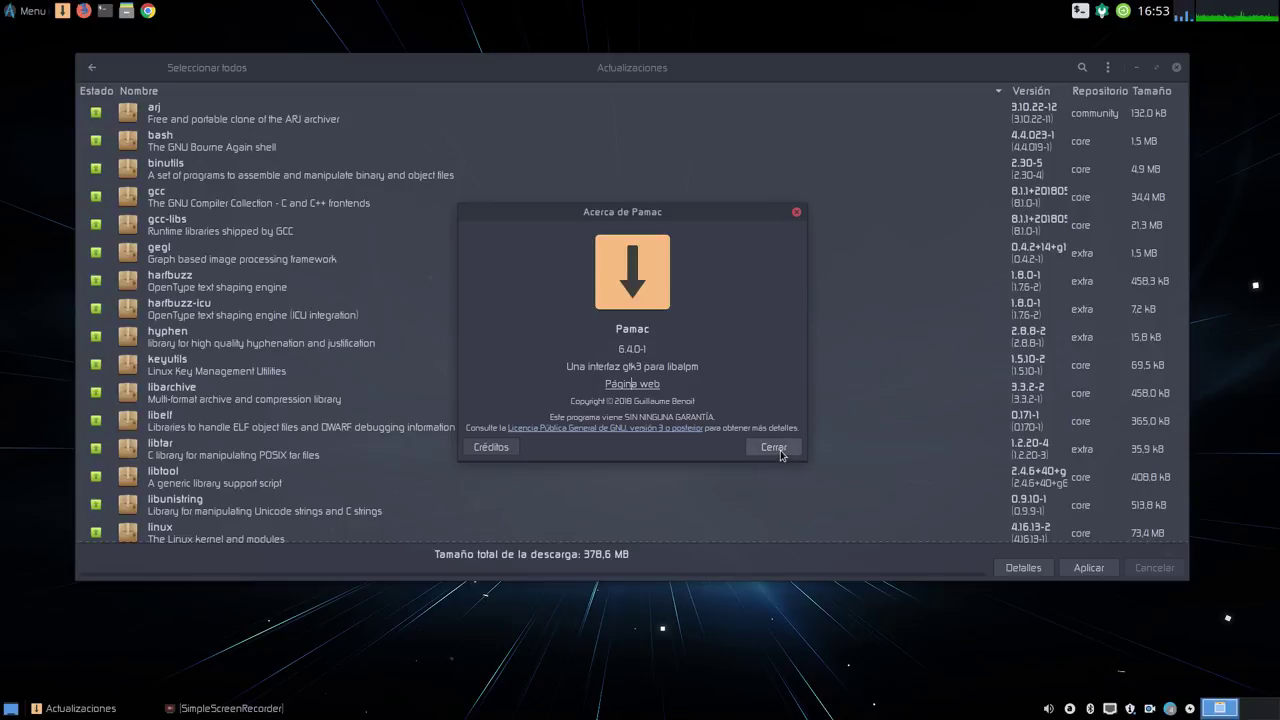
{"action": "left_click", "coordinate": [774, 448]}
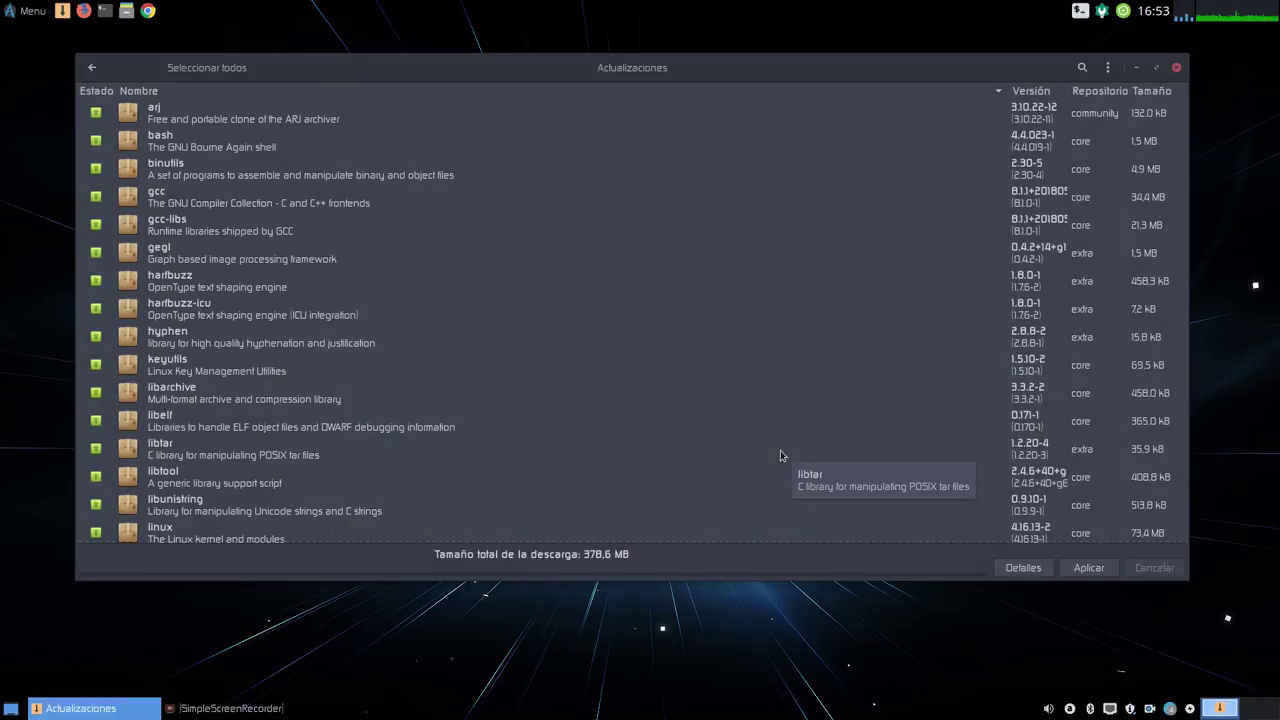
- Open the package manager's preferences, authenticate with the account password, and enlarge the preferences window
{"action": "left_click_drag", "start_coordinate": [626, 68], "coordinate": [634, 90]}
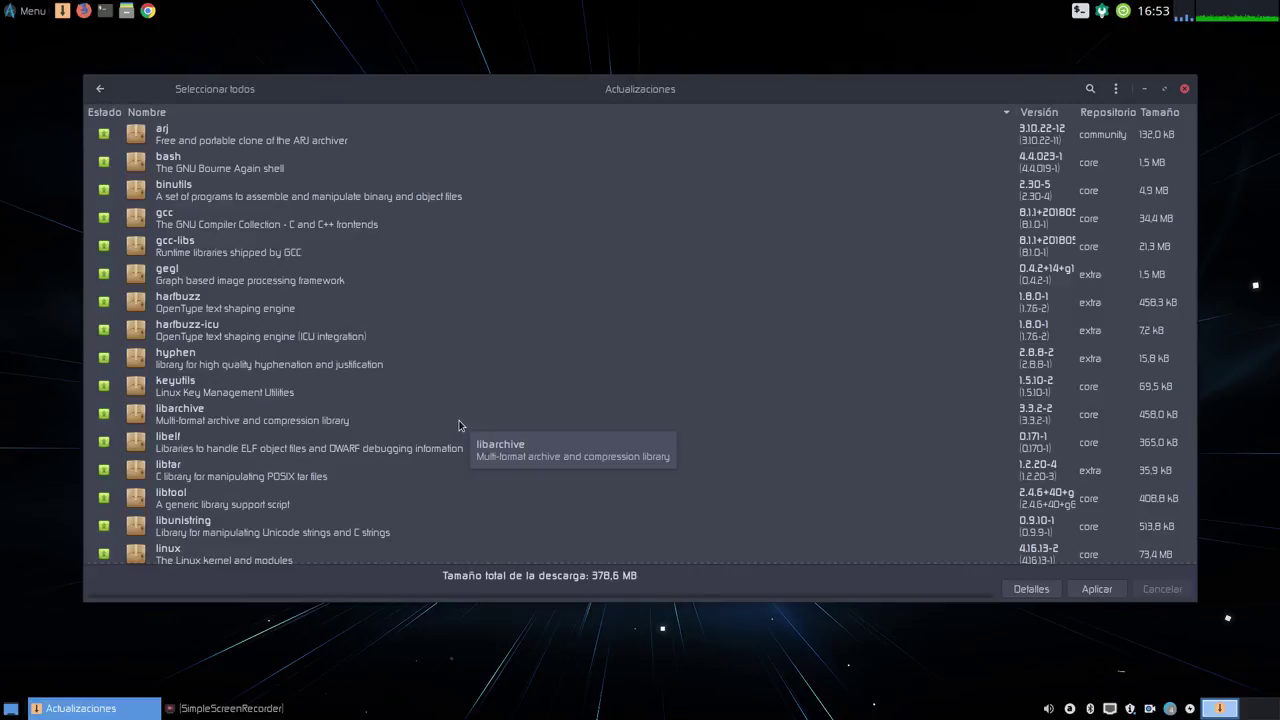
{"action": "left_click_drag", "start_coordinate": [851, 88], "coordinate": [778, 89]}
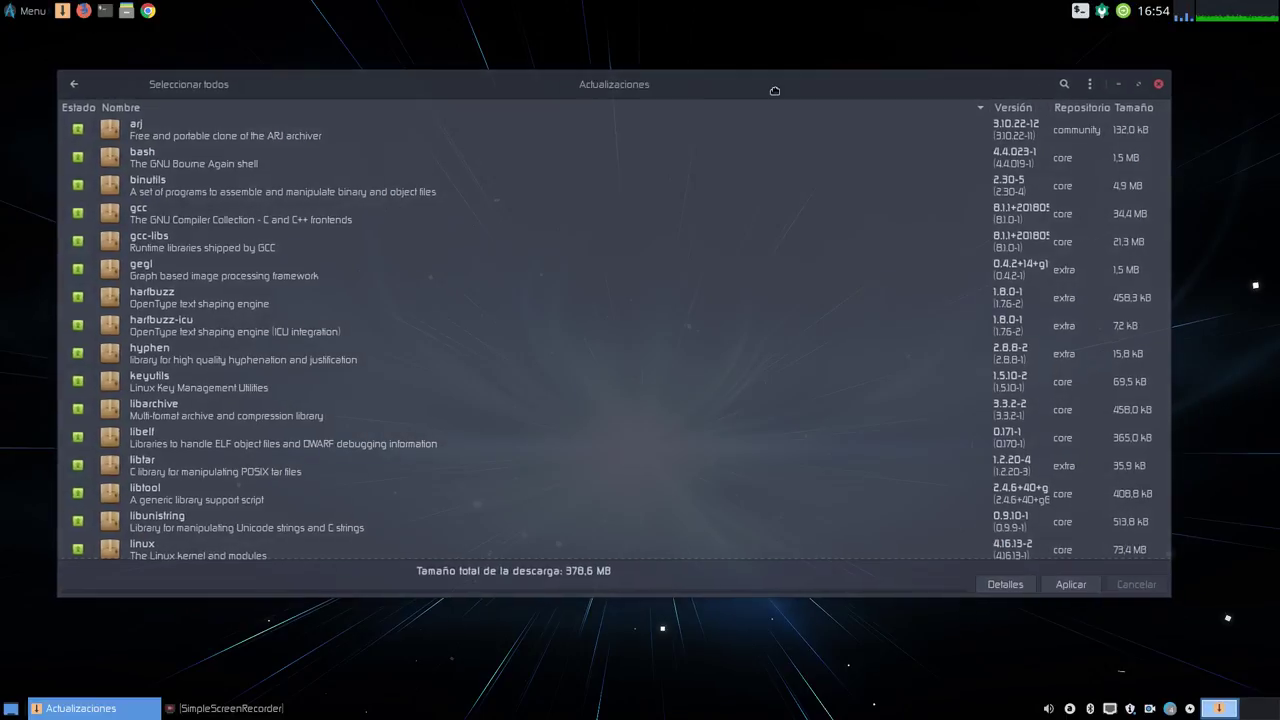
{"action": "left_click", "coordinate": [1092, 86]}
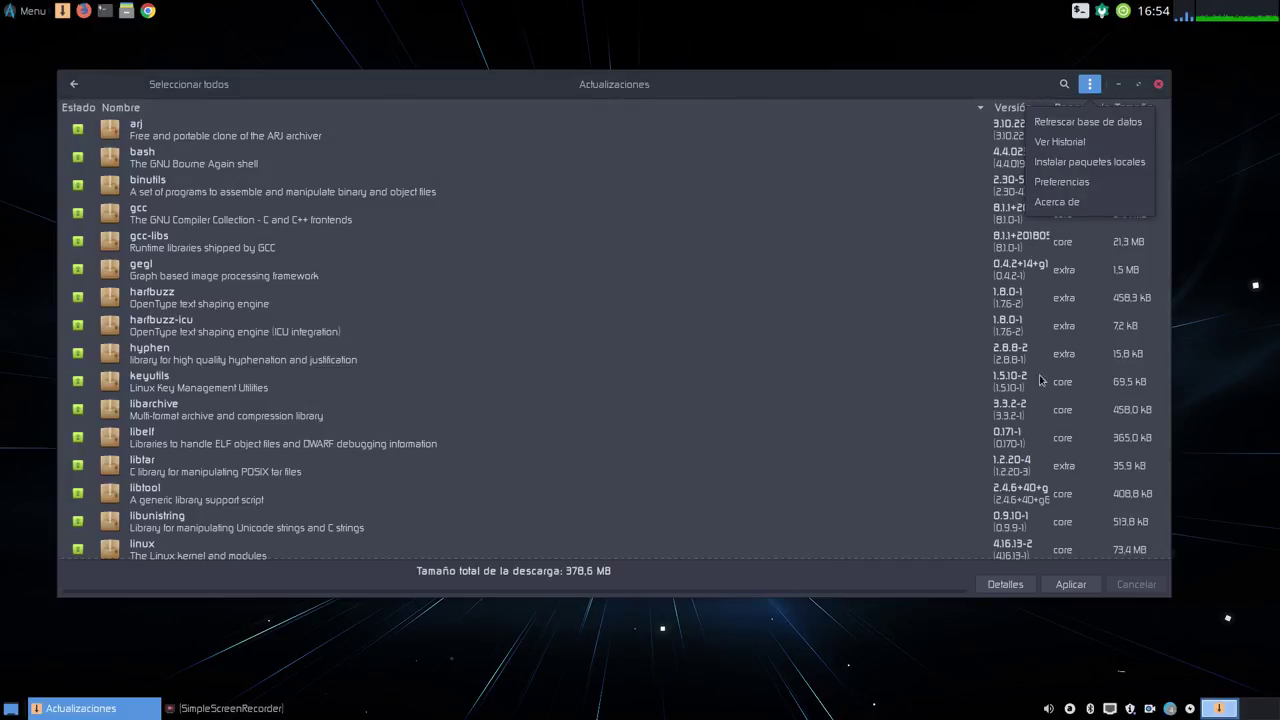
{"action": "left_click", "coordinate": [1062, 182]}
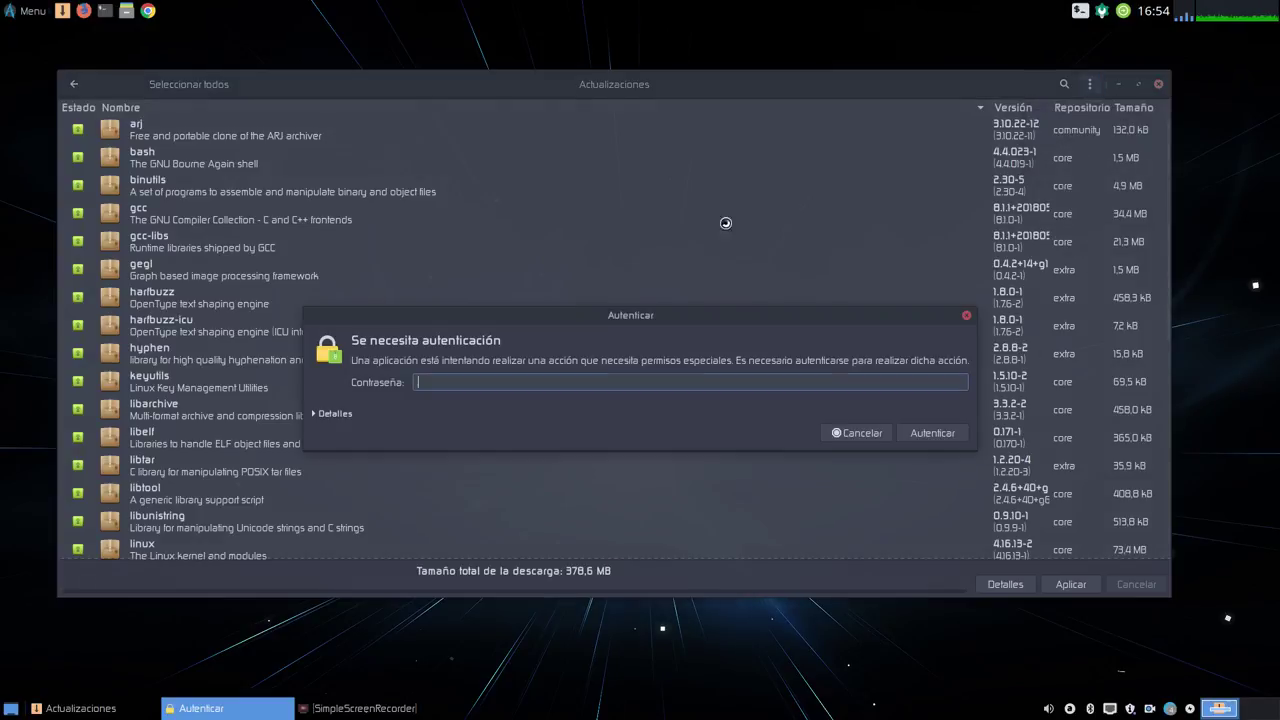
{"action": "type", "text": "•••••"}
{"action": "key", "text": "Return"}
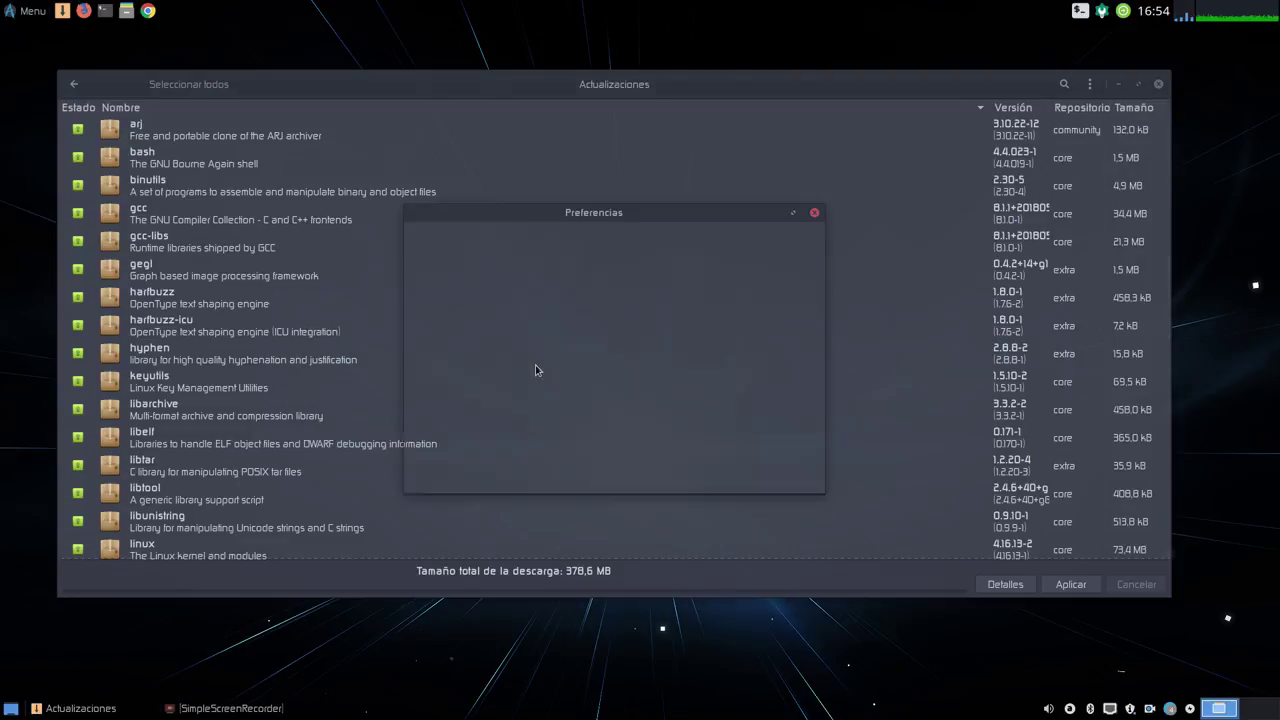
{"action": "left_click_drag", "start_coordinate": [585, 214], "coordinate": [438, 152]}
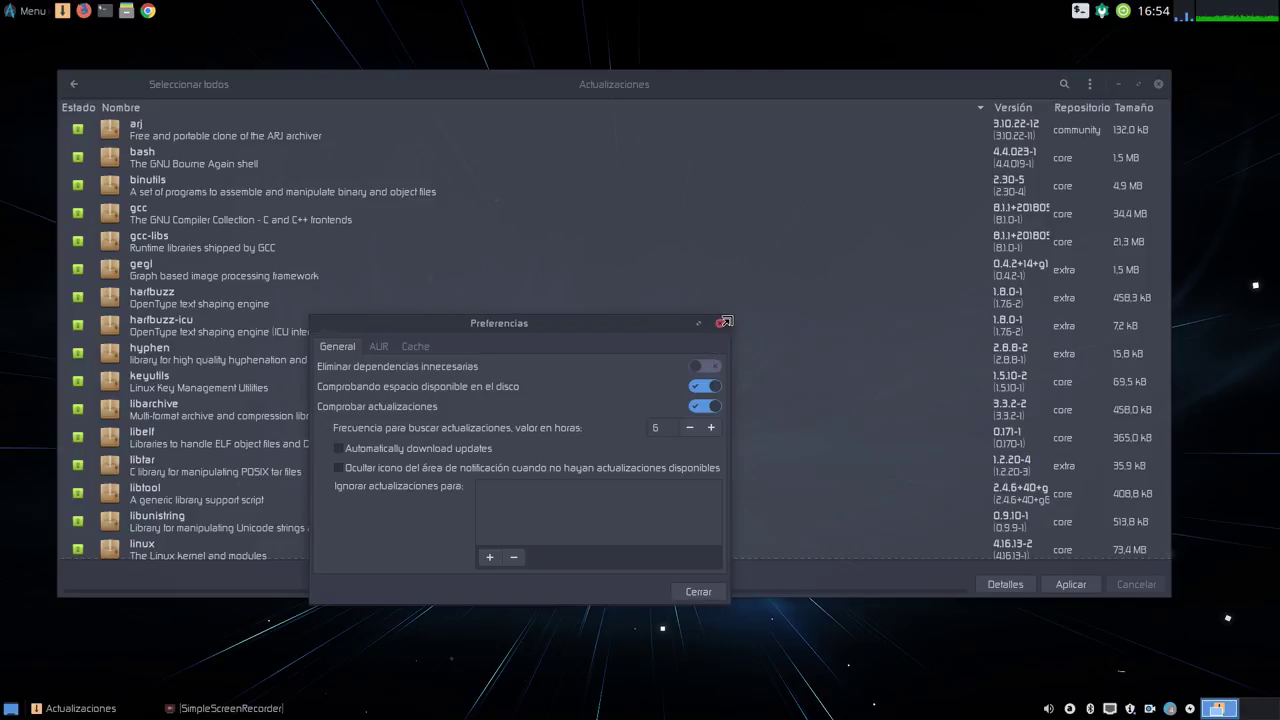
{"action": "left_click_drag", "start_coordinate": [733, 316], "coordinate": [1001, 156]}
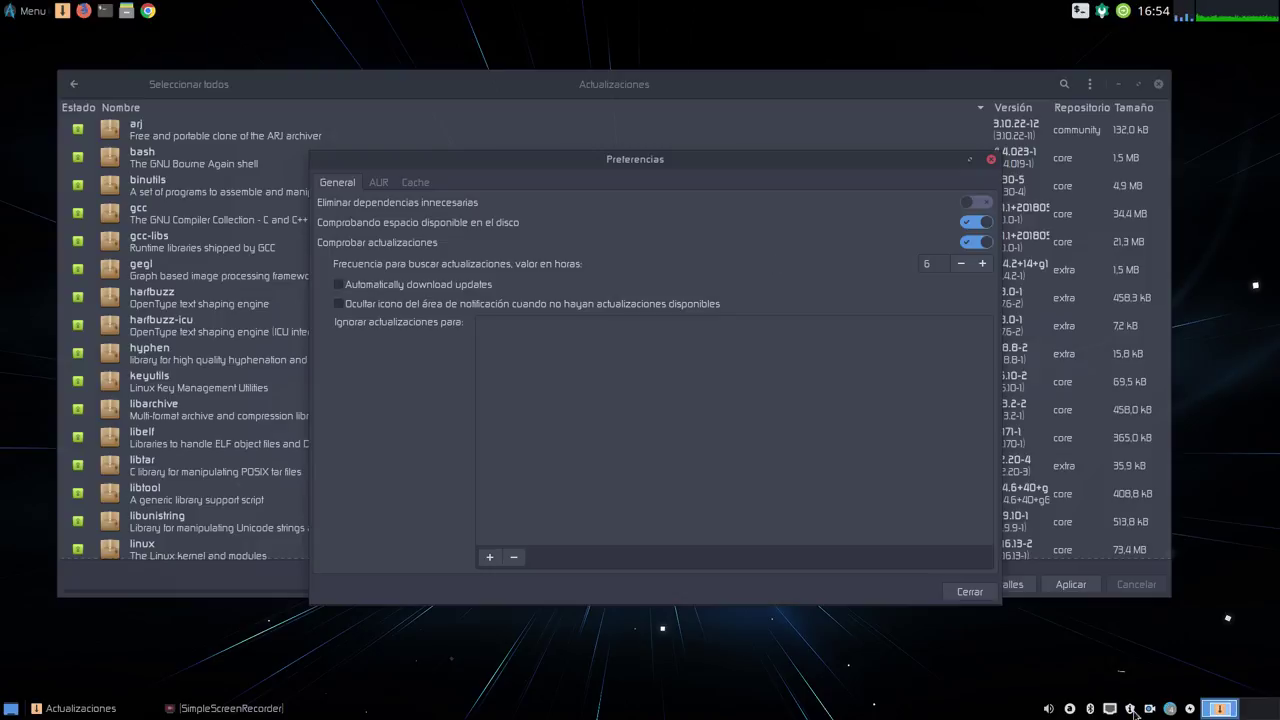
- Review the General, AUR and Cache settings in the preferences, and close the dialog without changing anything
{"action": "mouse_move", "coordinate": [1134, 713]}
{"action": "left_click", "coordinate": [379, 184]}
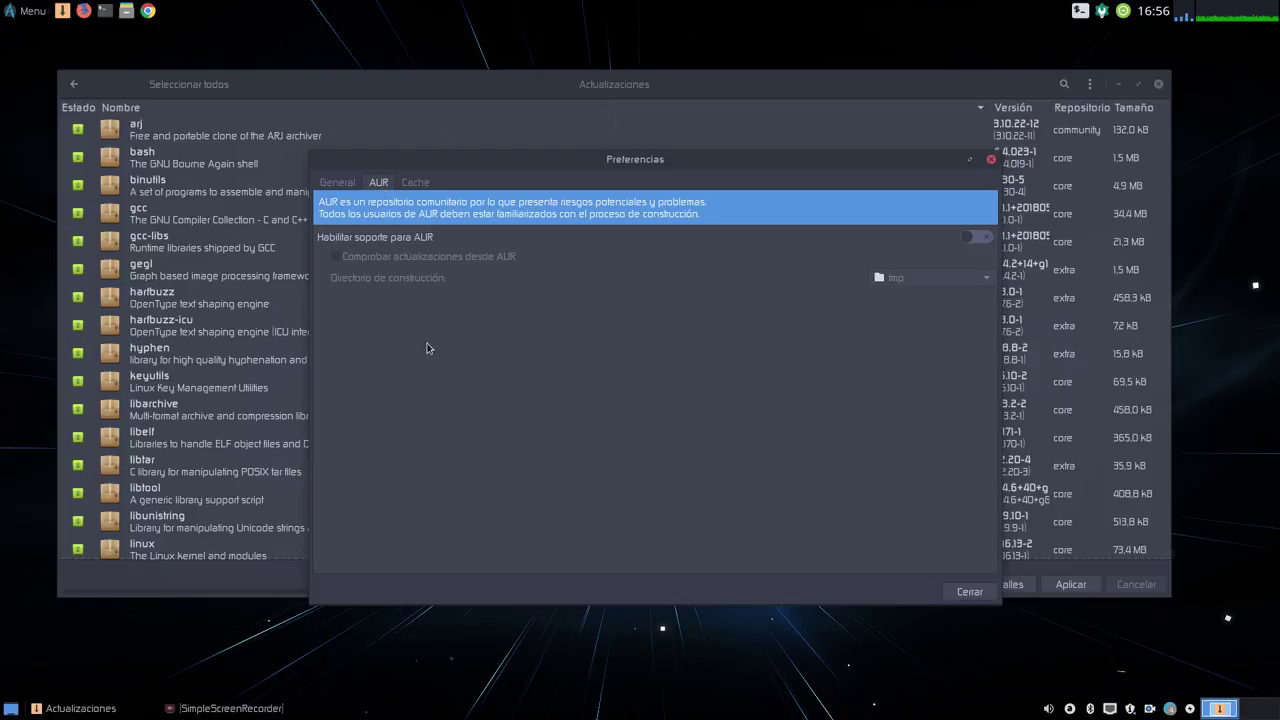
{"action": "left_click", "coordinate": [428, 181]}
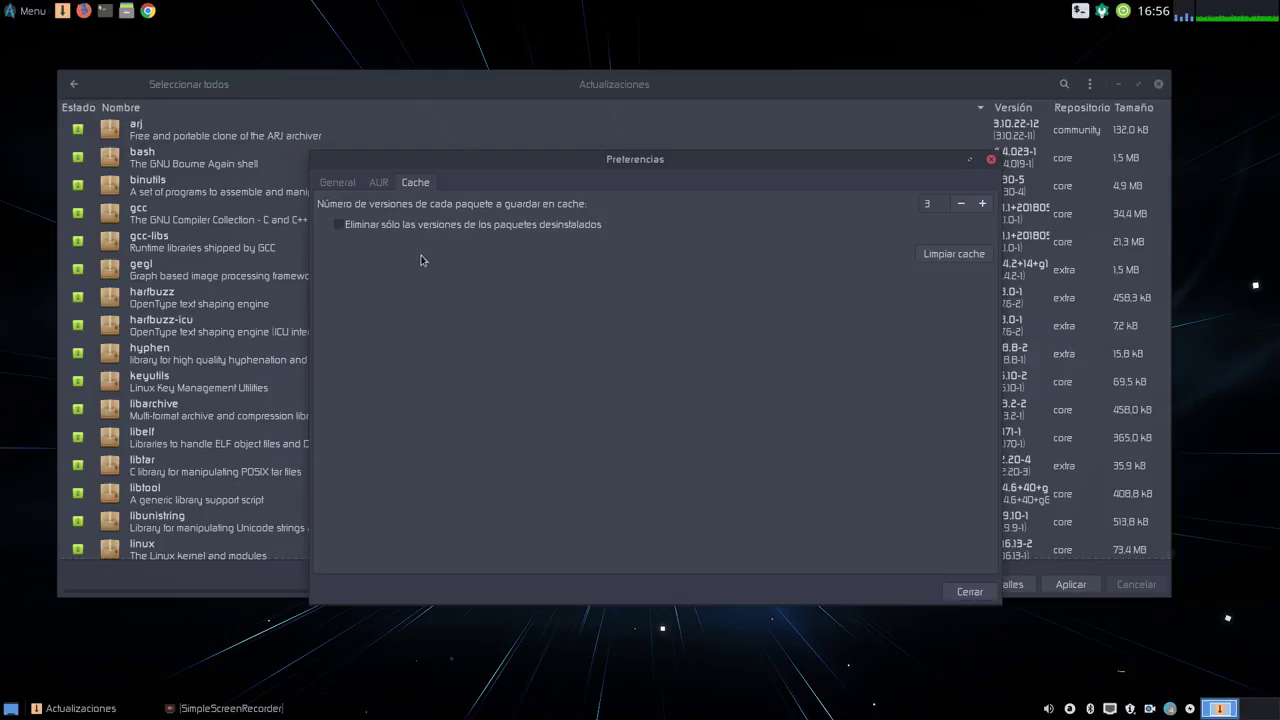
{"action": "left_click", "coordinate": [381, 186]}
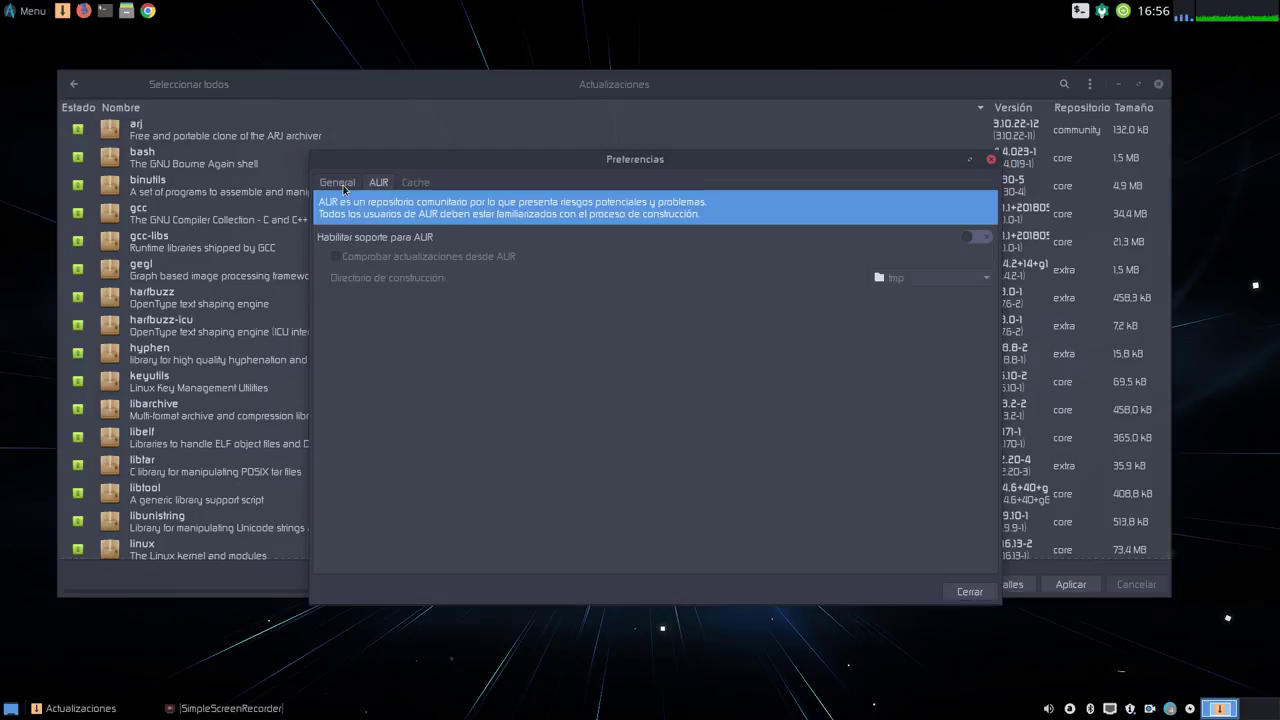
{"action": "left_click", "coordinate": [343, 187]}
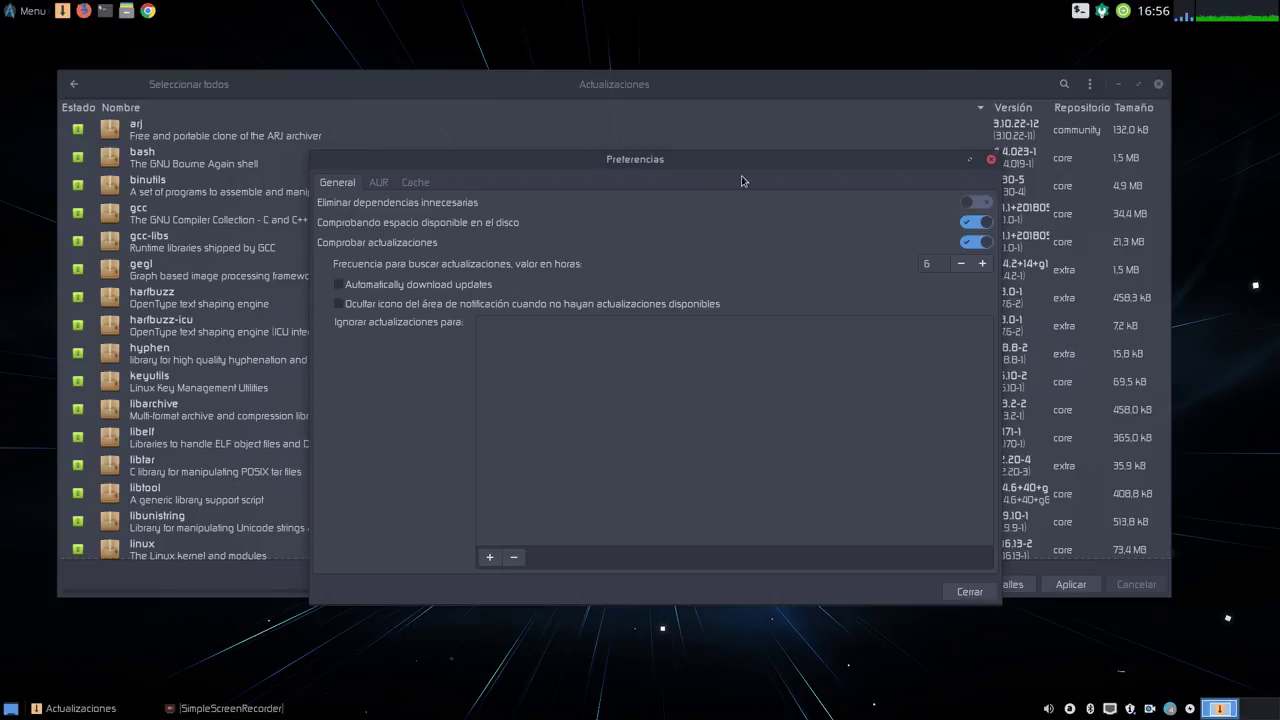
{"action": "left_click", "coordinate": [969, 592]}
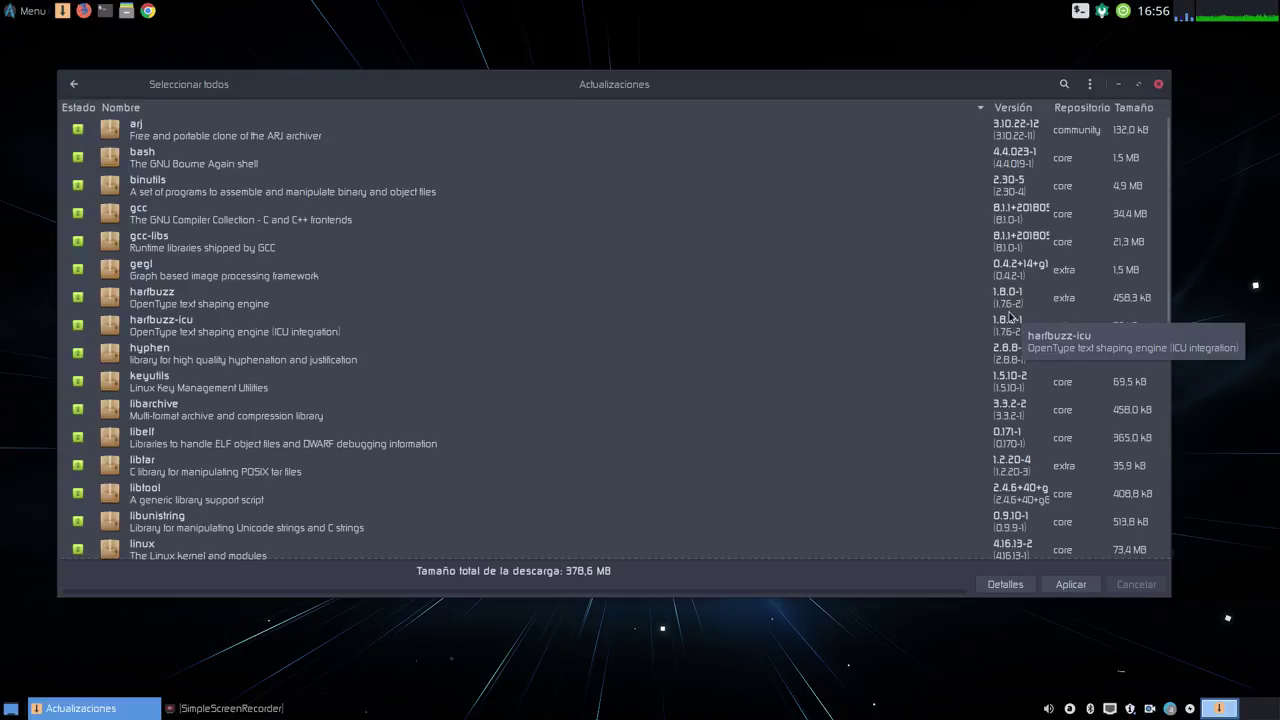
- Apply all listed package updates, accept the extra packages in the operation summary, view the detailed progress log, and return to the updates view
{"action": "scroll", "coordinate": [271, 490], "scroll_direction": "down", "scroll_amount": 2}
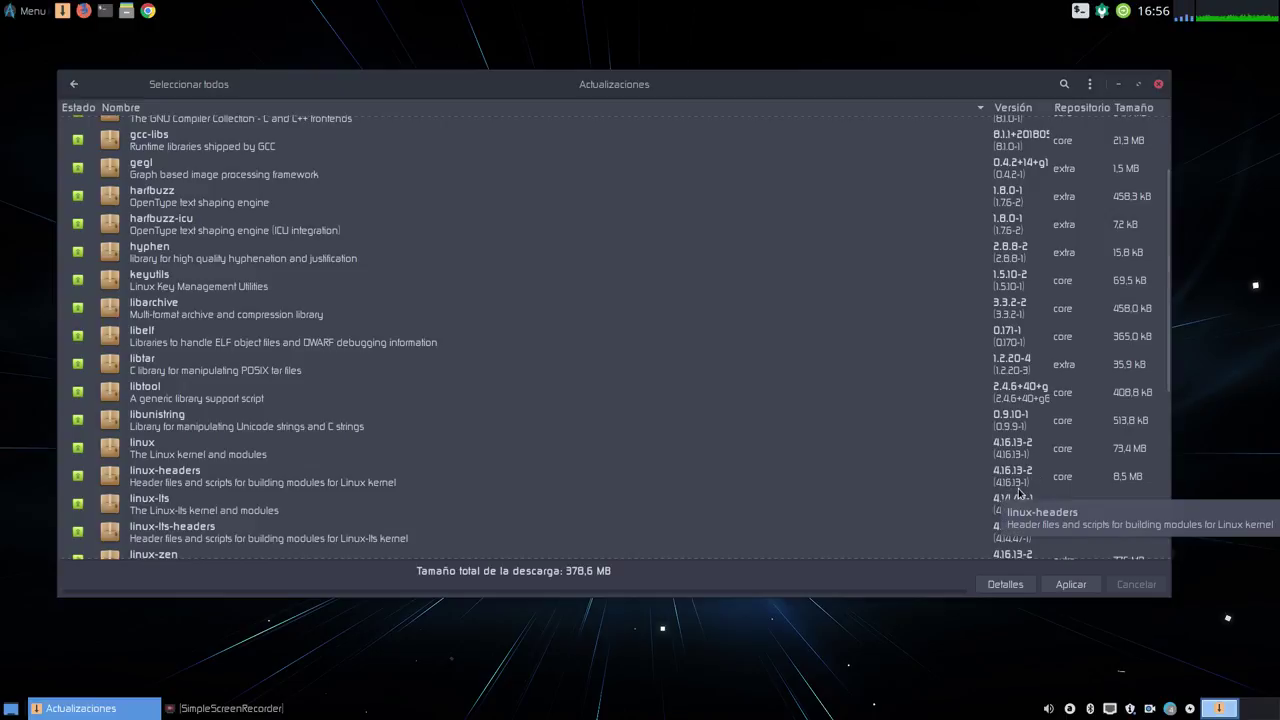
{"action": "scroll", "coordinate": [1017, 490], "scroll_direction": "up", "scroll_amount": 2}
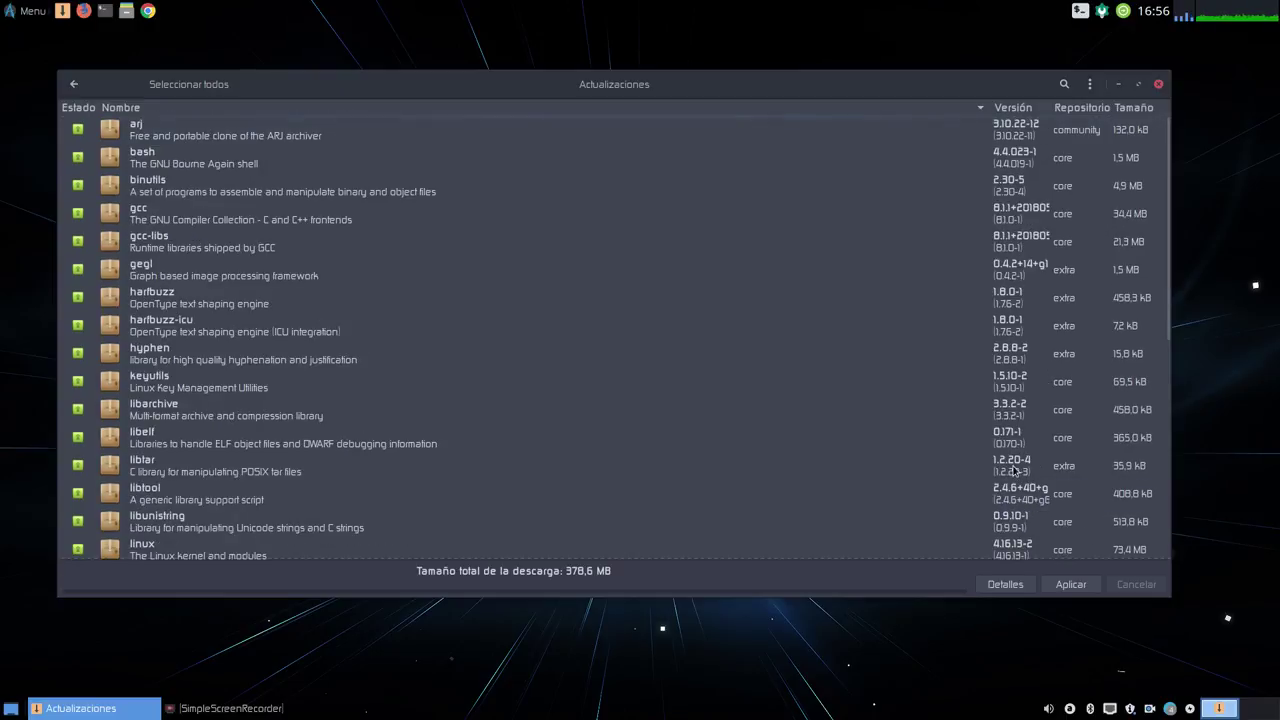
{"action": "scroll", "coordinate": [1017, 476], "scroll_direction": "down", "scroll_amount": 3}
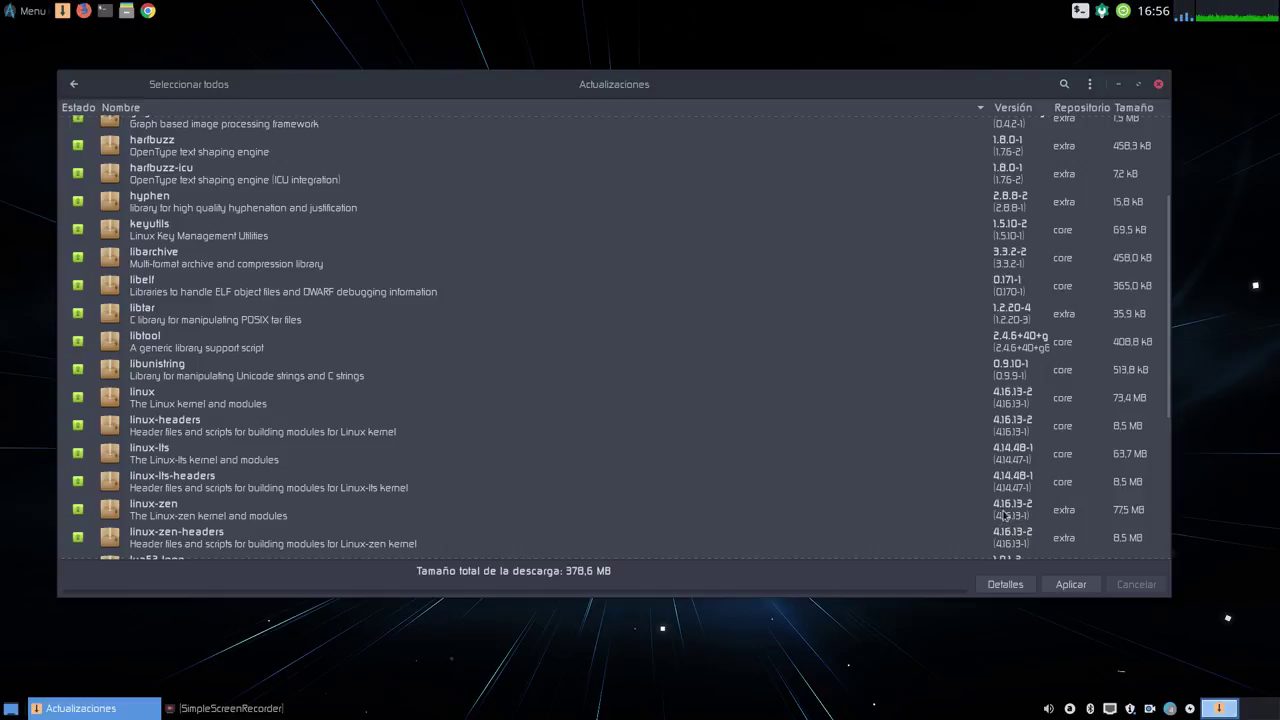
{"action": "scroll", "coordinate": [720, 447], "scroll_direction": "up", "scroll_amount": 3}
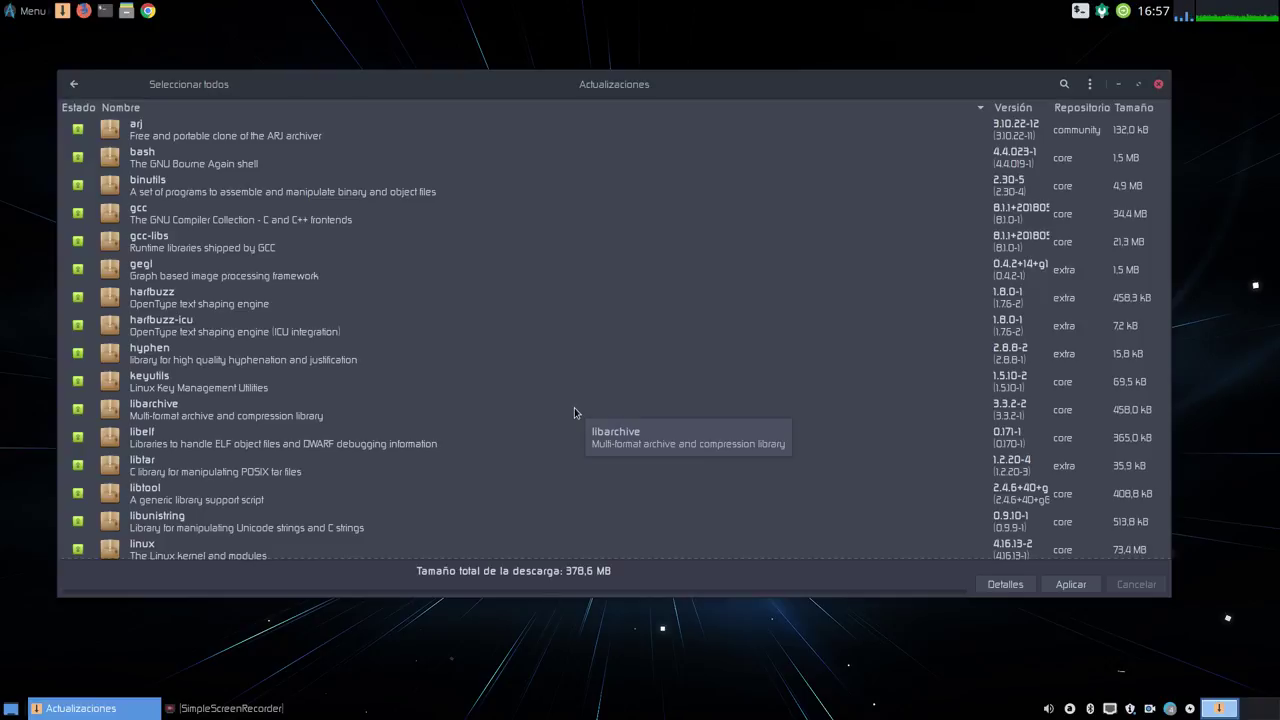
{"action": "left_click_drag", "start_coordinate": [598, 84], "coordinate": [637, 76]}
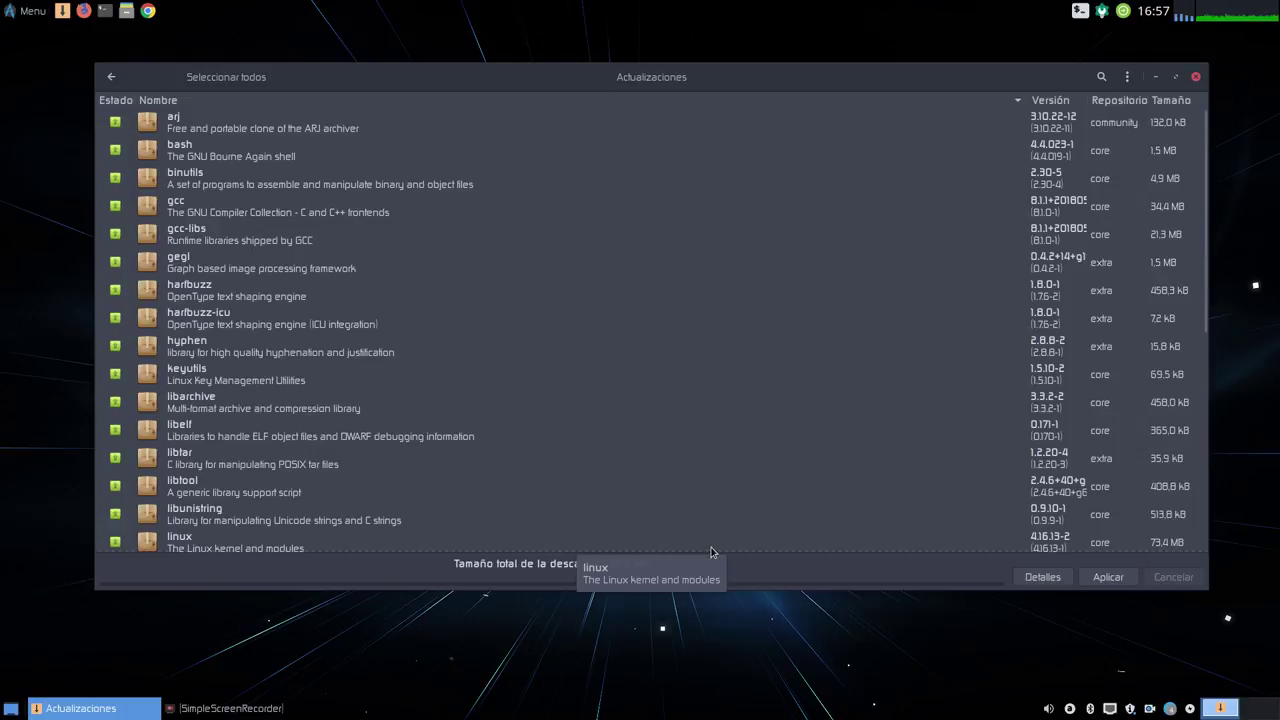
{"action": "left_click", "coordinate": [1108, 577]}
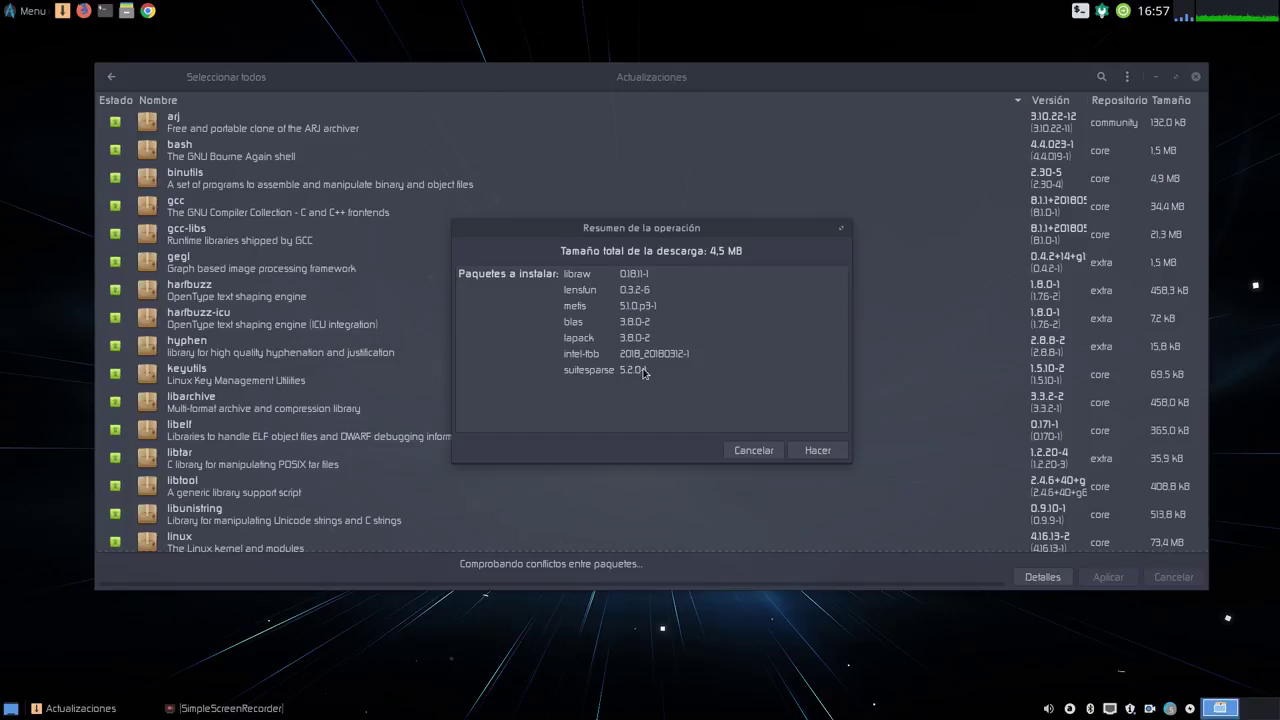
{"action": "left_click", "coordinate": [829, 450]}
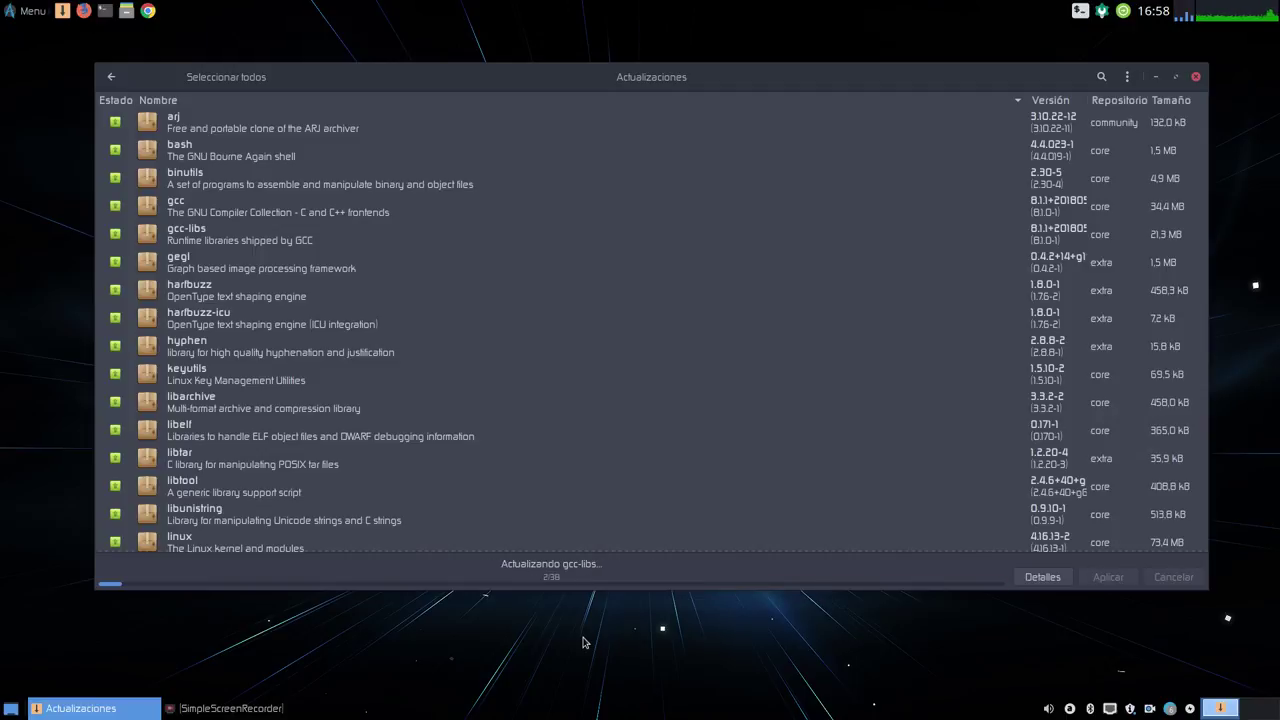
{"action": "left_click", "coordinate": [1040, 577]}
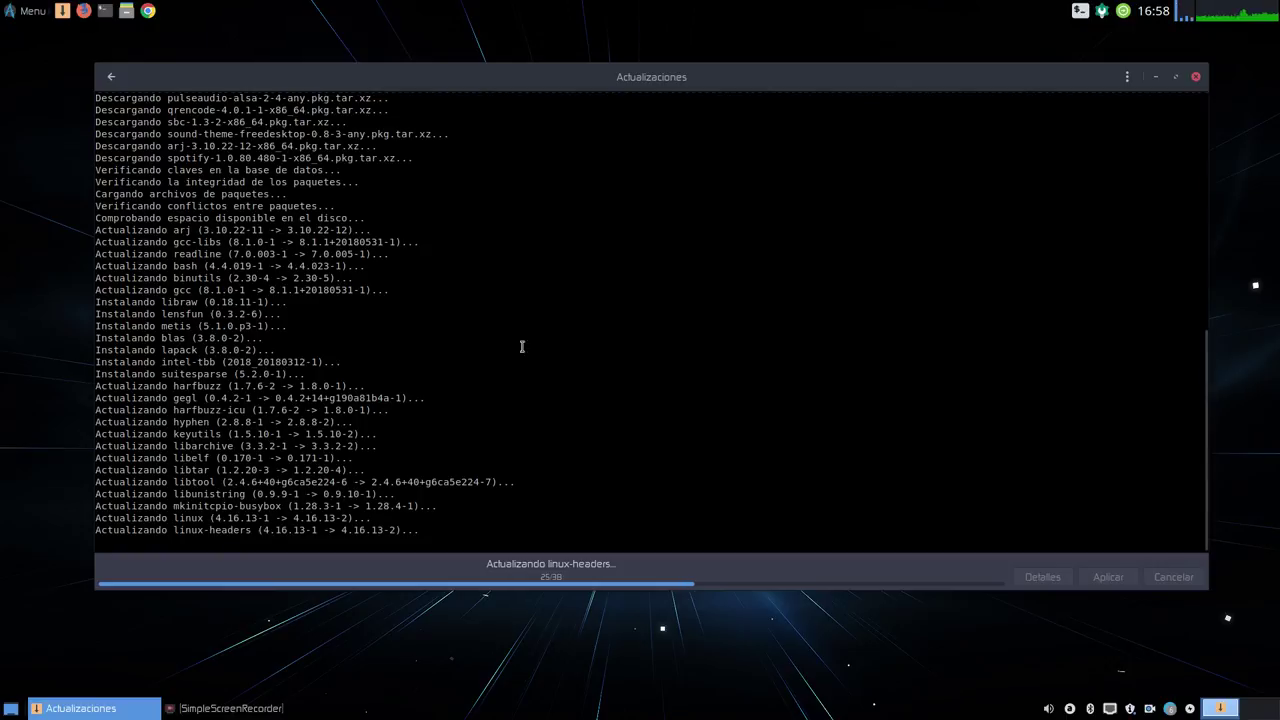
{"action": "left_click", "coordinate": [115, 76]}
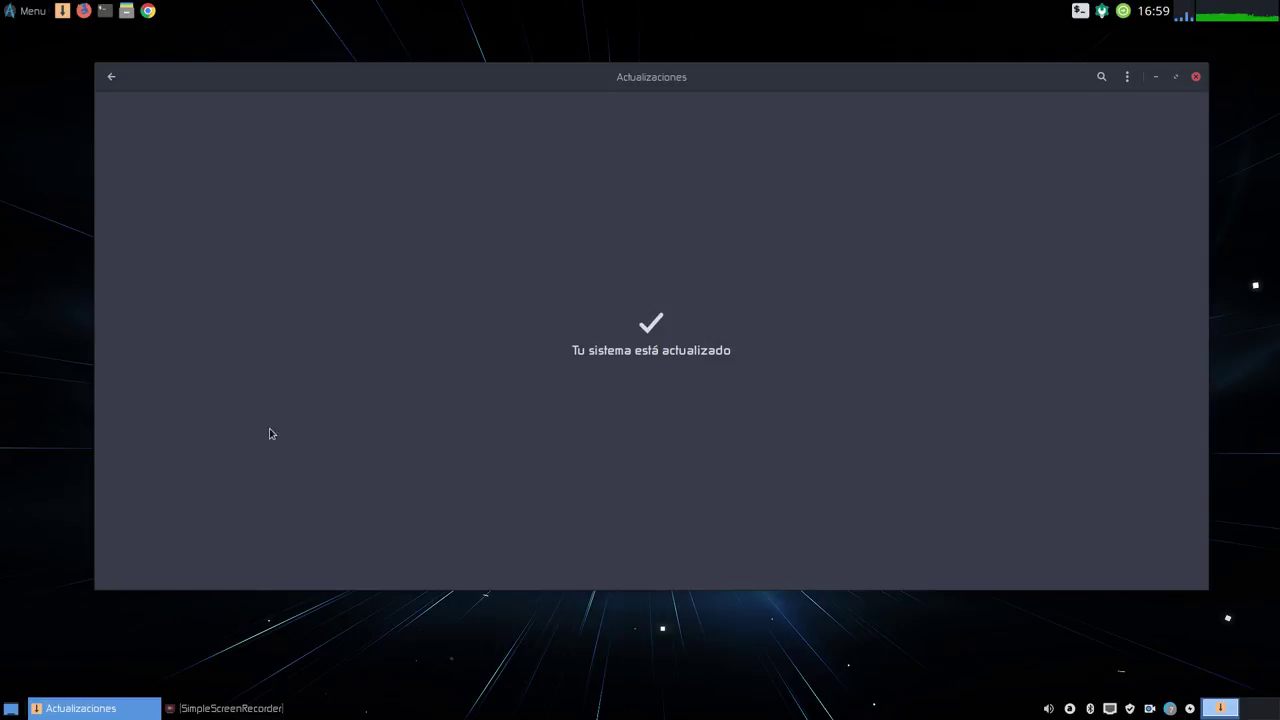
- Return to the package overview, check the updates view again for pending updates, and go back to the overview
{"action": "left_click", "coordinate": [111, 77]}
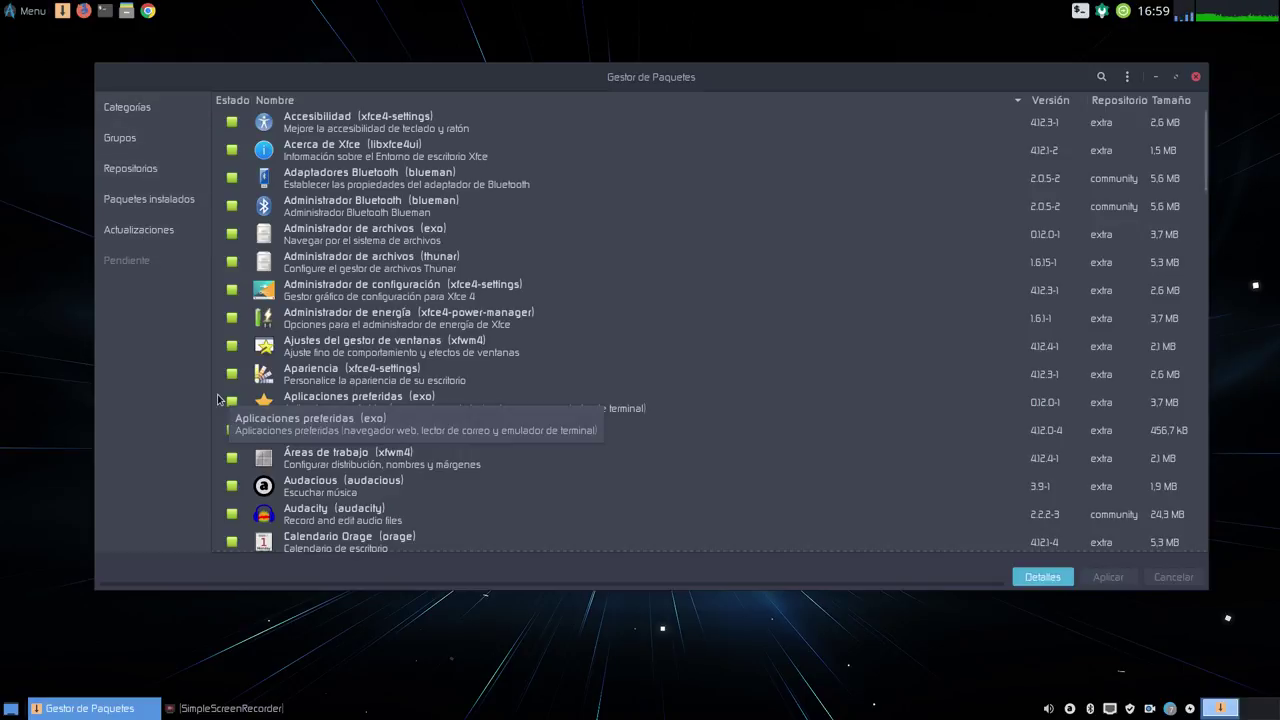
{"action": "left_click", "coordinate": [143, 226]}
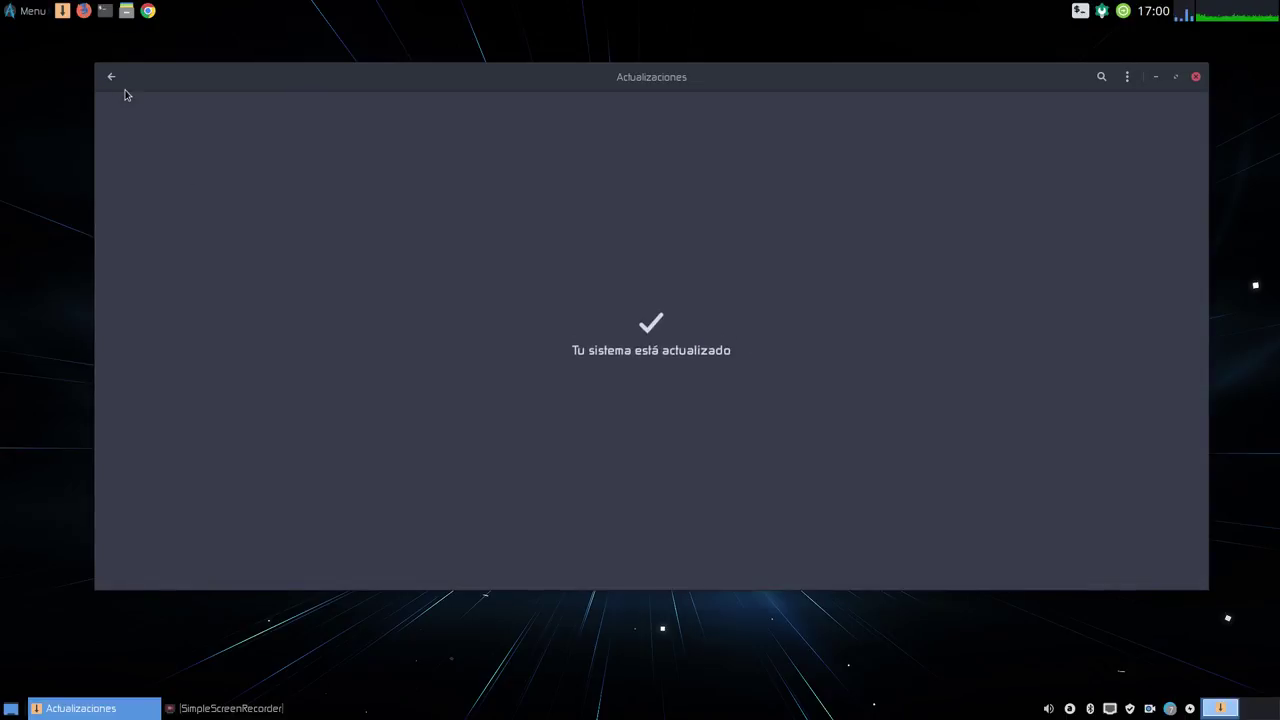
{"action": "left_click", "coordinate": [111, 77]}
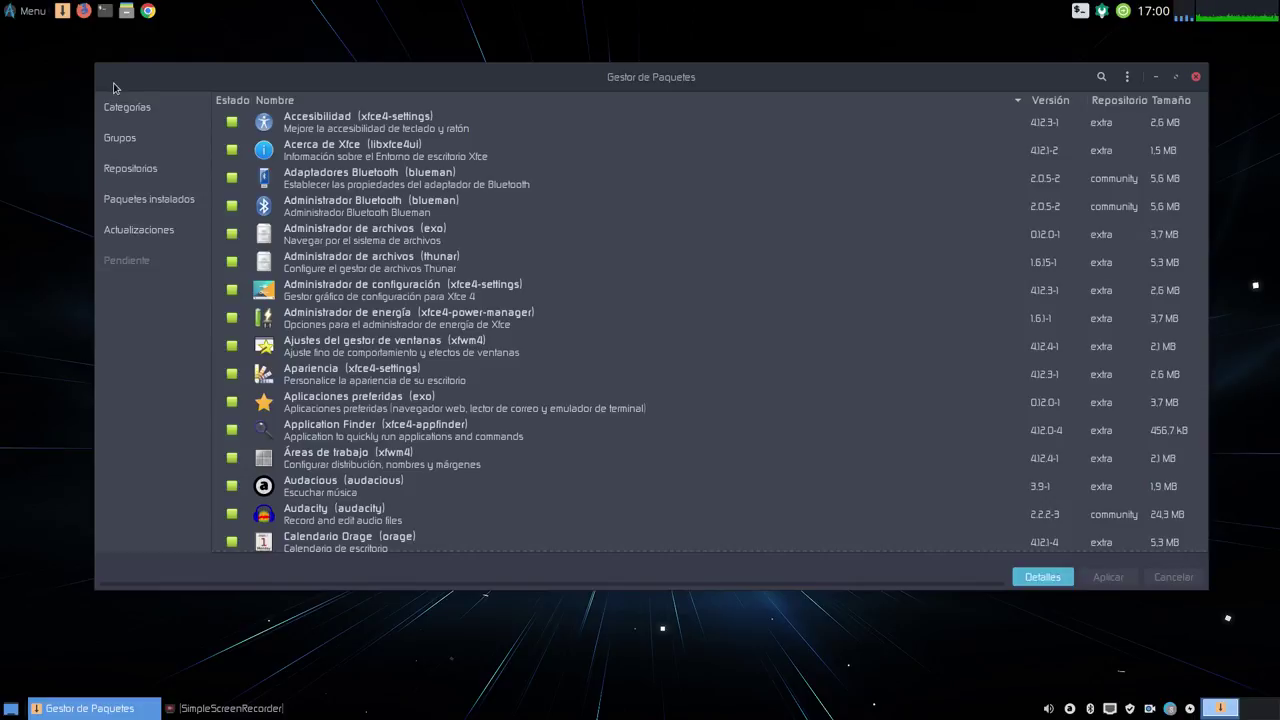
- Close the package manager, switch to SimpleScreenRecorder, and move its window to the upper middle of the desktop
{"action": "left_click", "coordinate": [1197, 77]}
{"action": "left_click", "coordinate": [95, 708]}
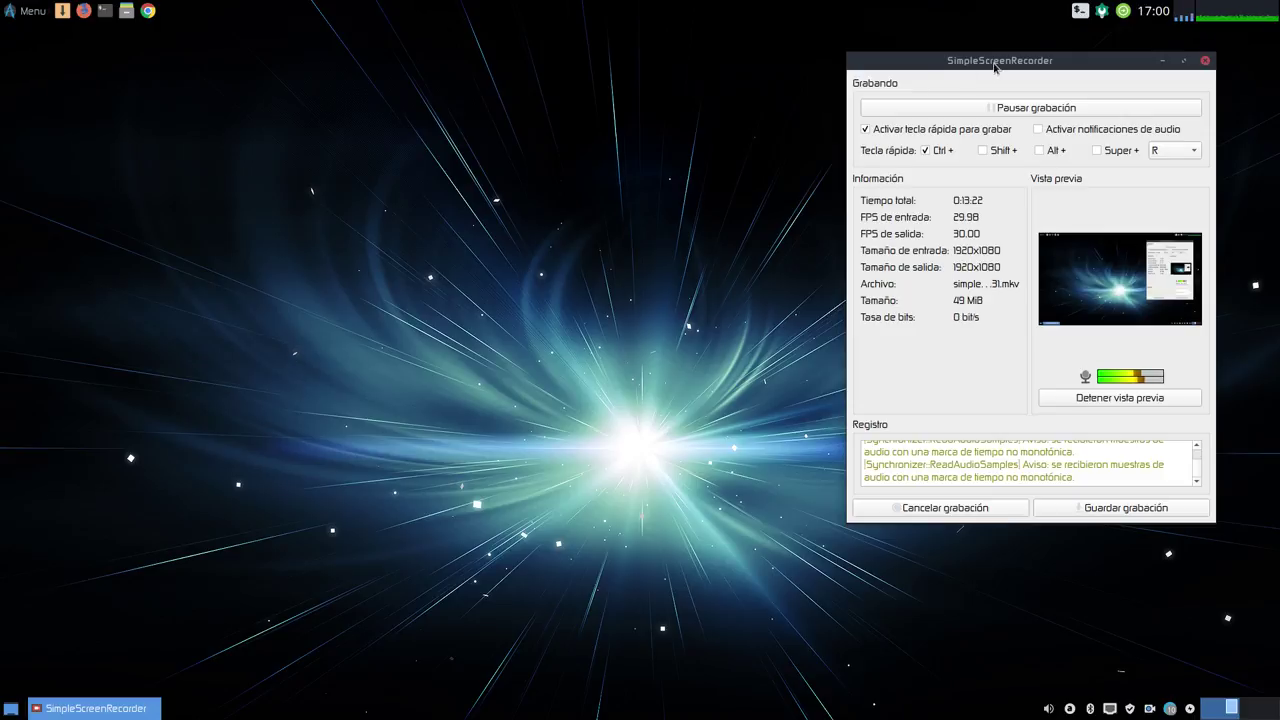
{"action": "left_click_drag", "start_coordinate": [995, 67], "coordinate": [635, 37]}
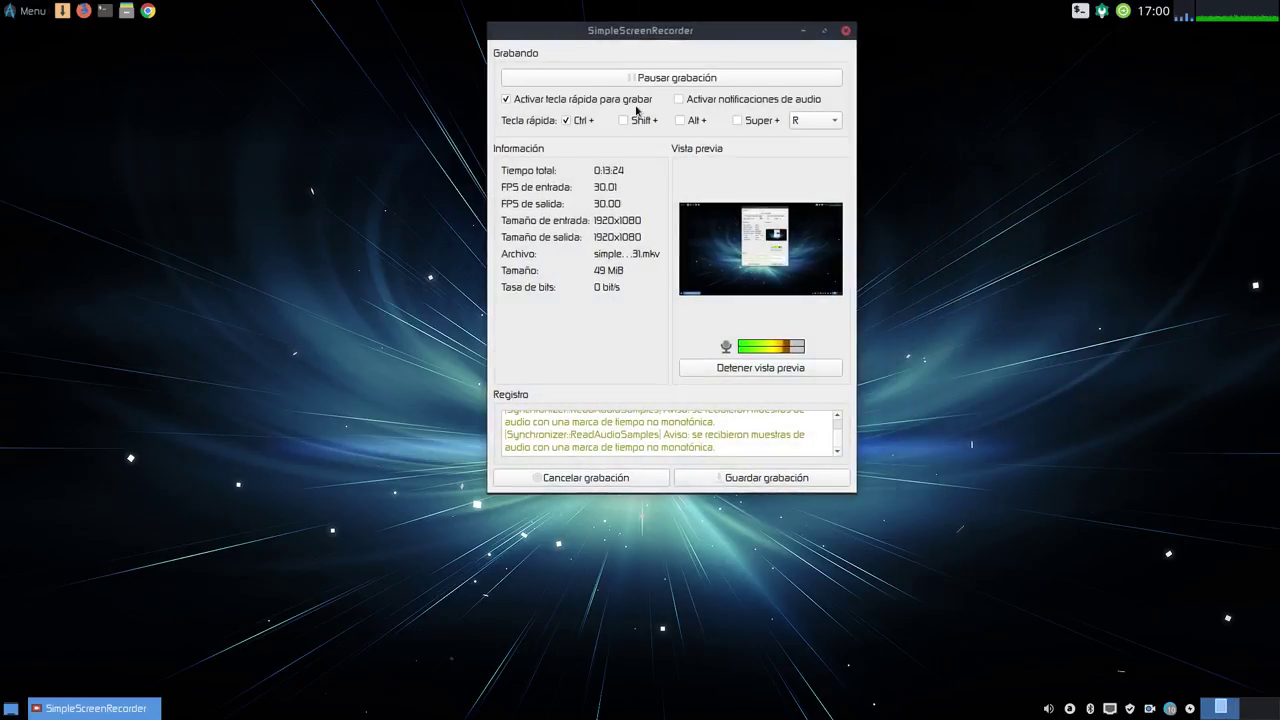